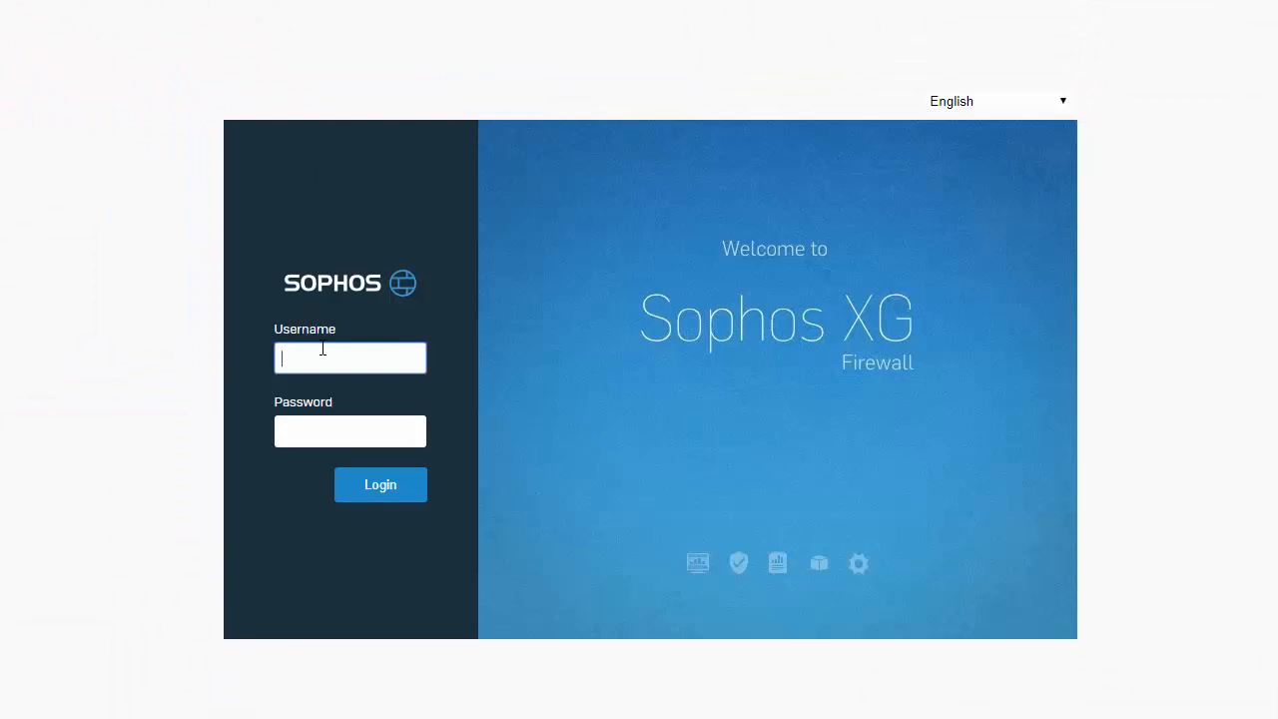
# Log in to the Sophos XG Firewall web console with the administrator username
pyautogui.write('admin')
pyautogui.press('Tab')
pyautogui.press('Return')
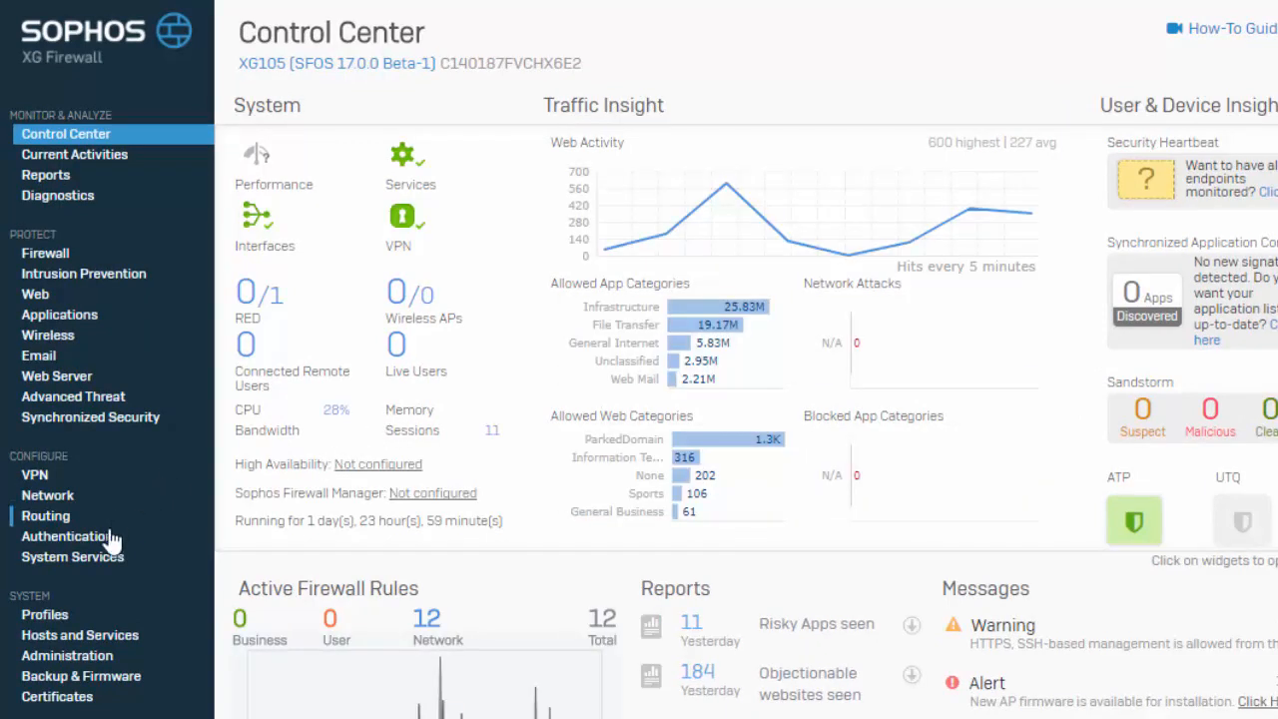
# Open the firewall's Certificate Authorities list and download the SecurityAppliance_SSL_CA certificate
pyautogui.click(86, 697)
pyautogui.click(839, 146)
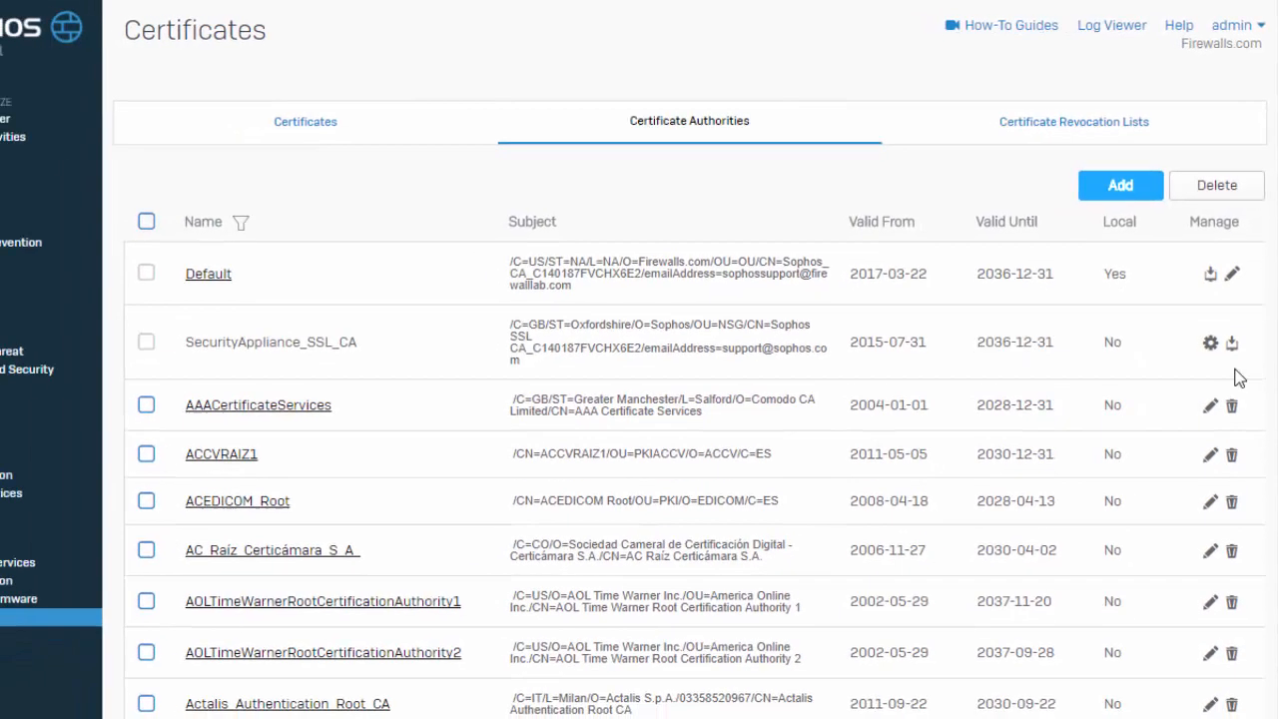
pyautogui.click(1232, 341)
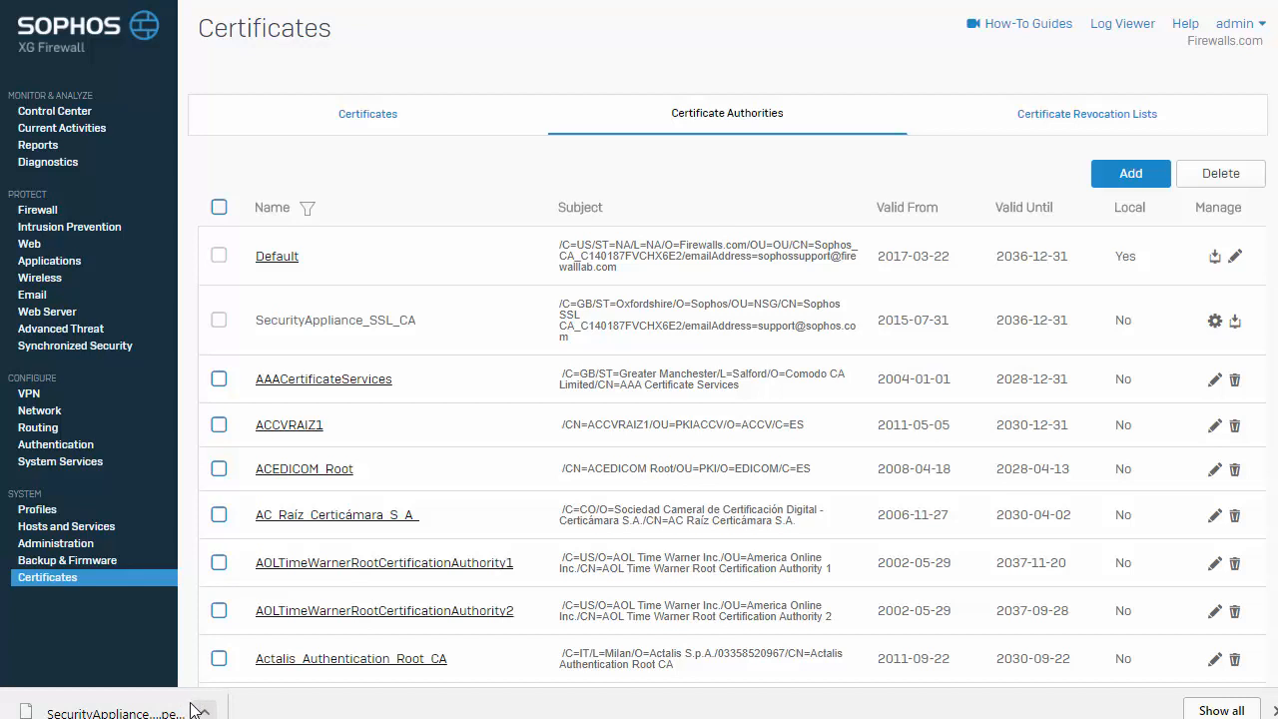
# Switch to Windows and launch the Microsoft Management Console by searching for mmc
pyautogui.press('super+s')
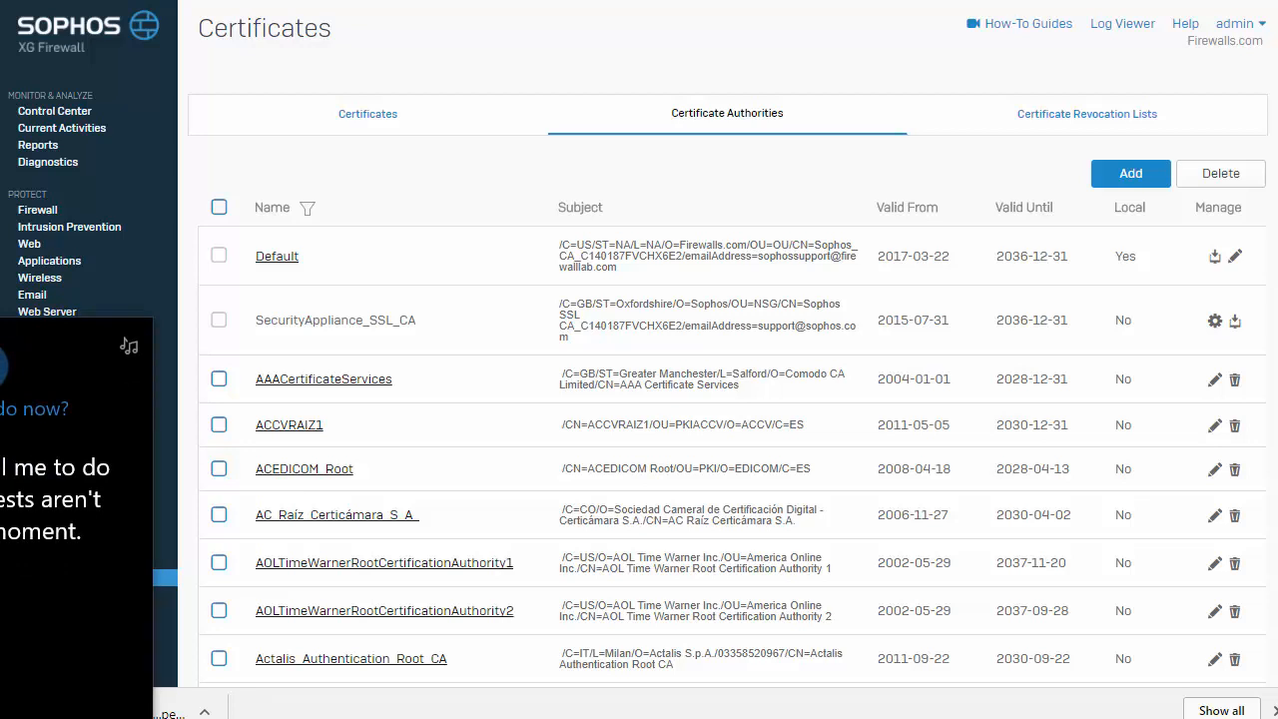
pyautogui.write('mmc')
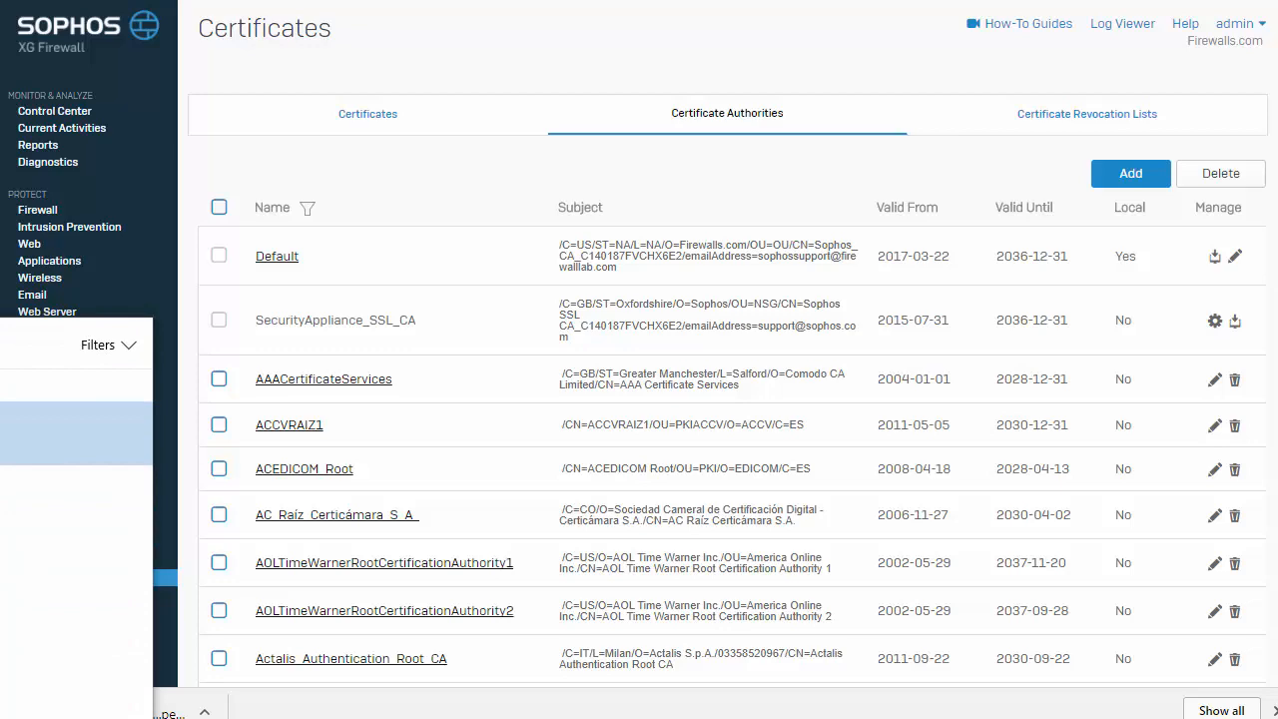
pyautogui.press('Return')
pyautogui.moveTo(62, 0); pyautogui.dragTo(302, 63)
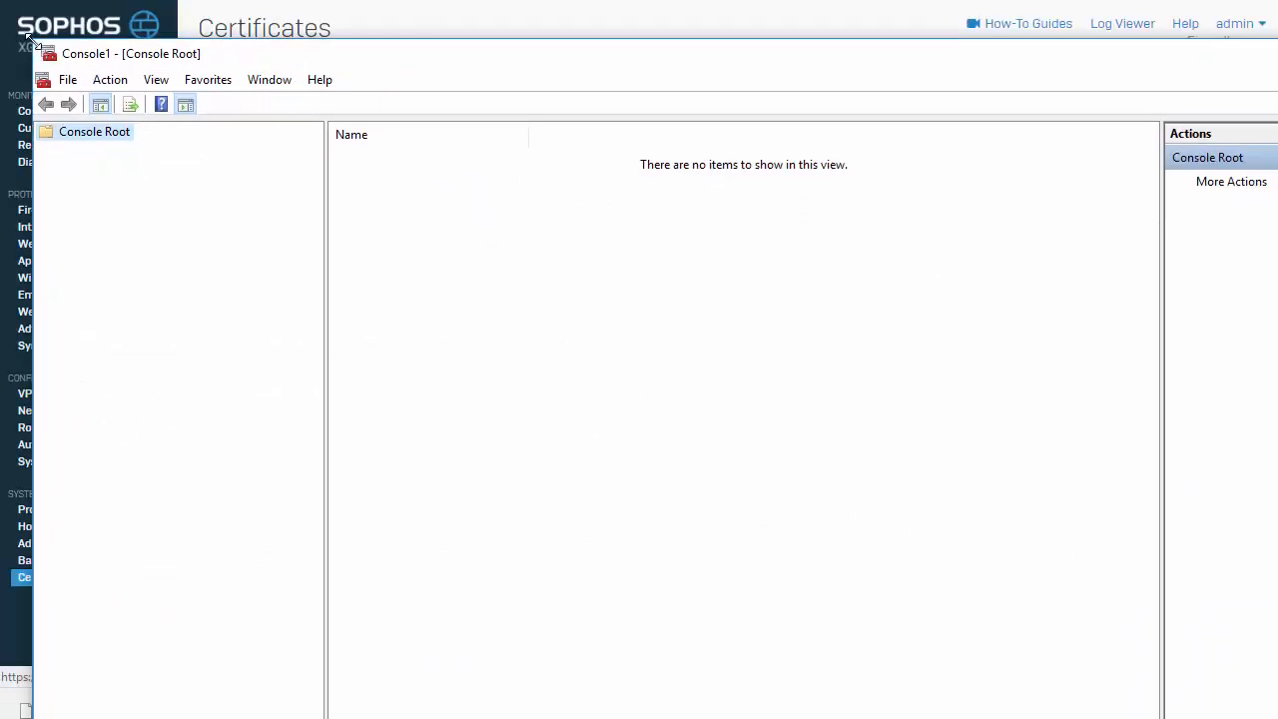
pyautogui.moveTo(190, 54); pyautogui.dragTo(155, 63)
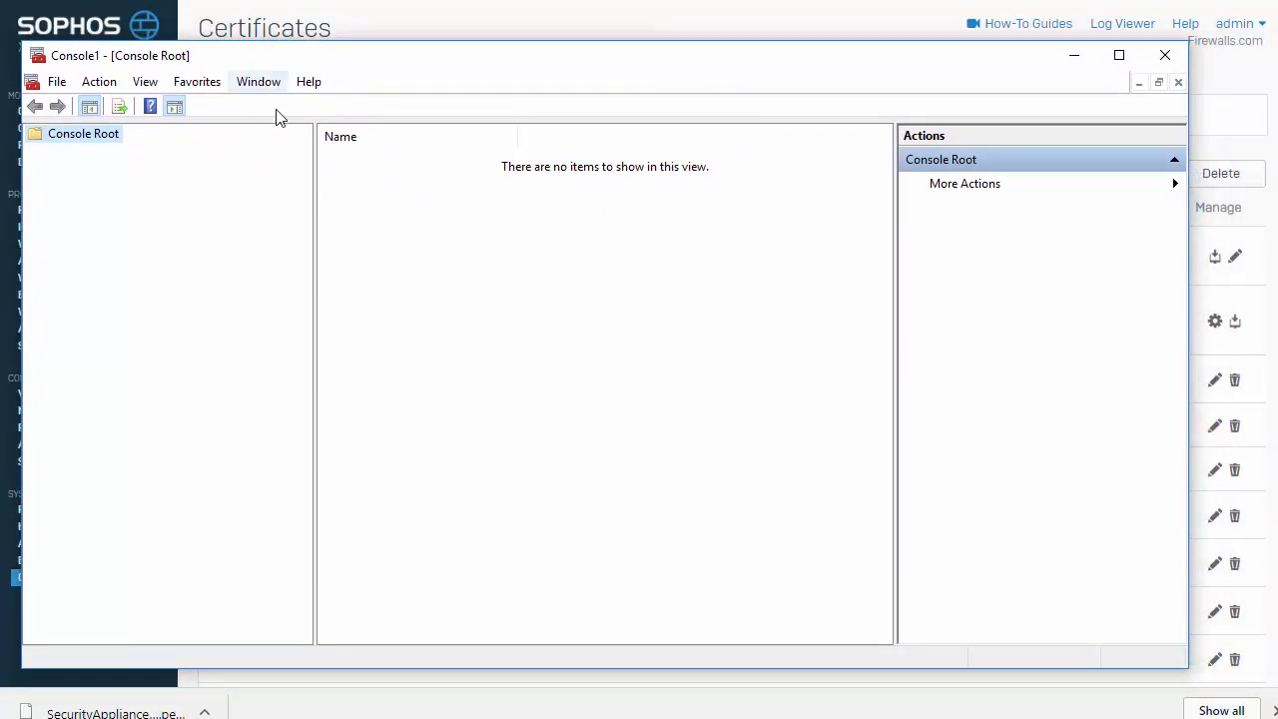
# Add the Certificates snap-in for the local computer account to the console
pyautogui.click(57, 82)
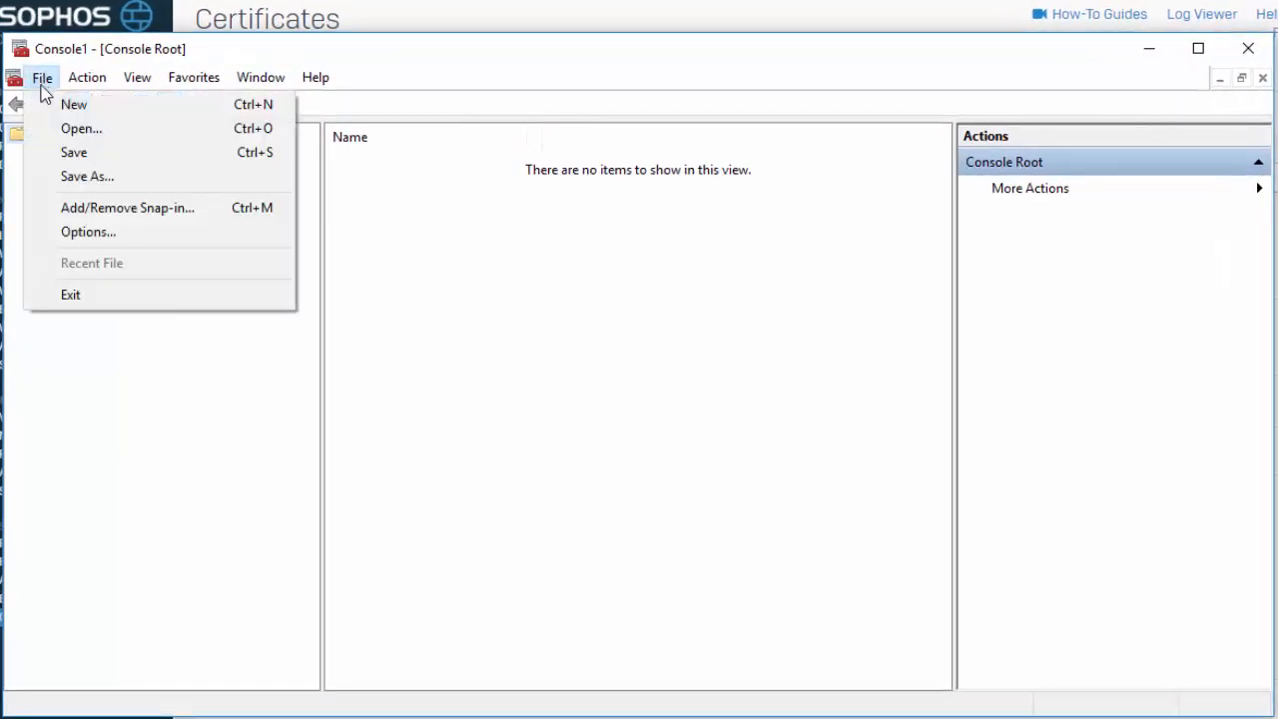
pyautogui.click(71, 206)
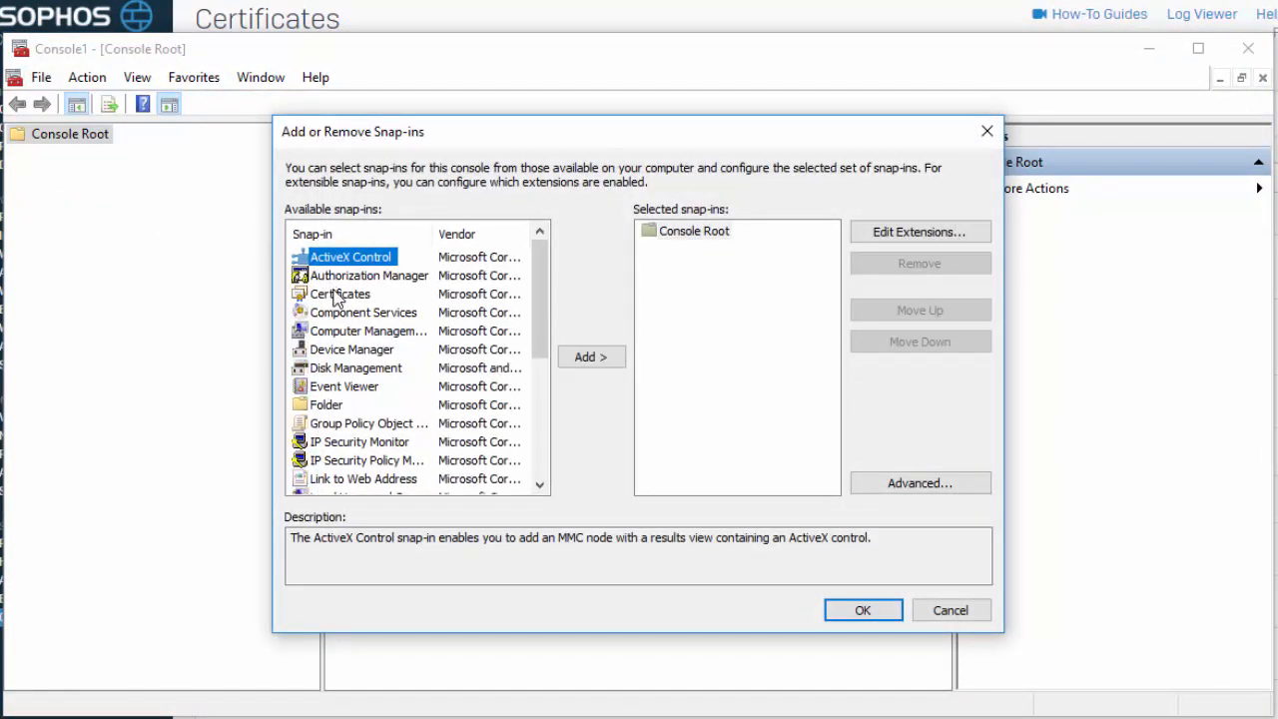
pyautogui.click(340, 295)
pyautogui.click(589, 360)
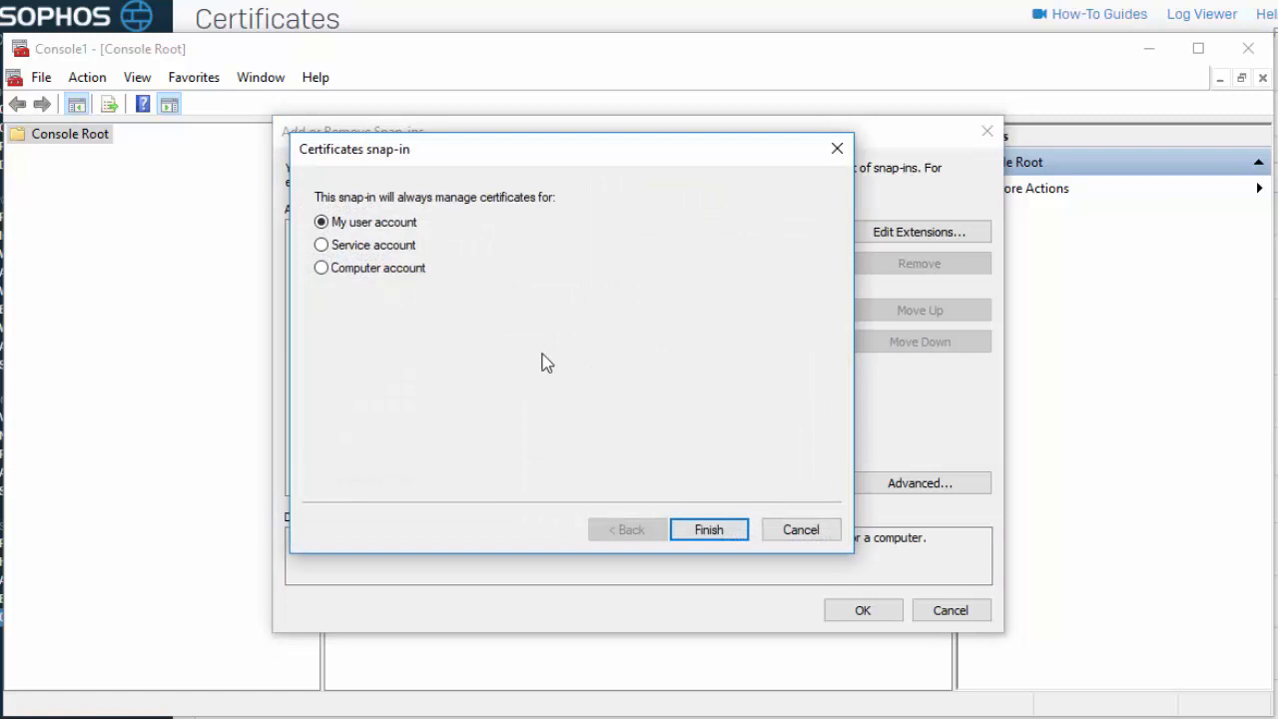
pyautogui.click(375, 280)
pyautogui.click(709, 530)
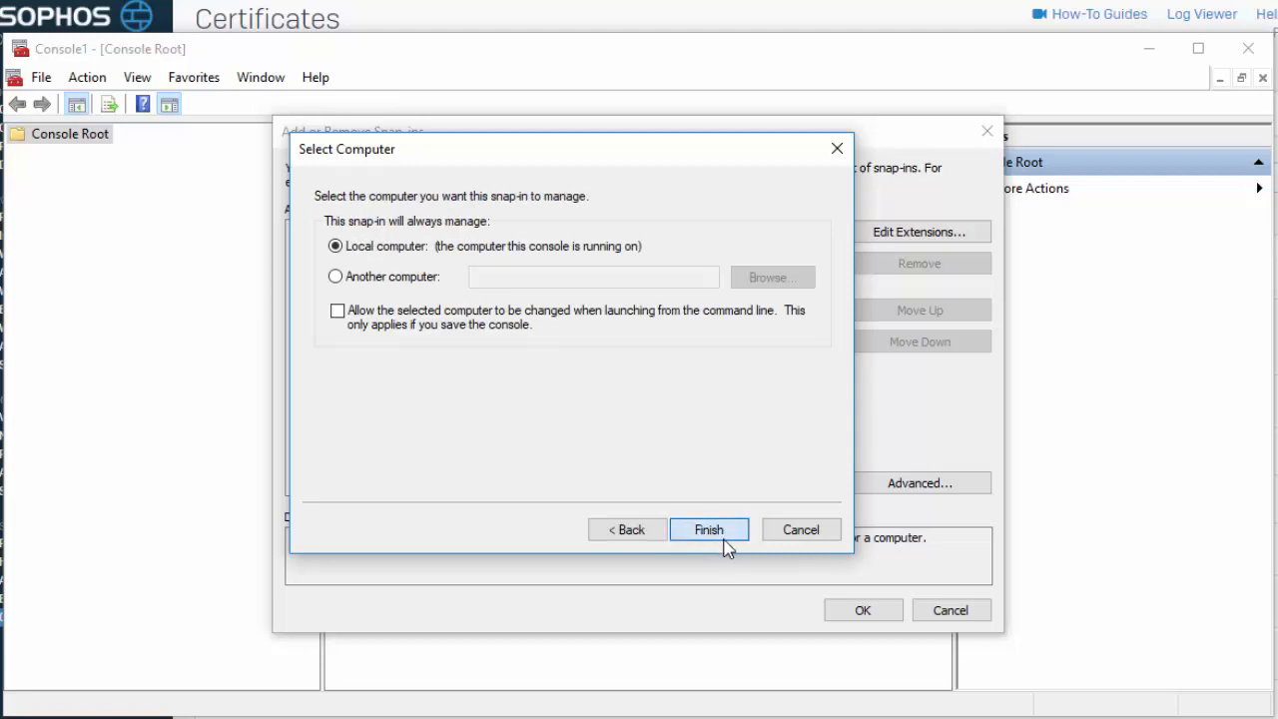
pyautogui.click(711, 536)
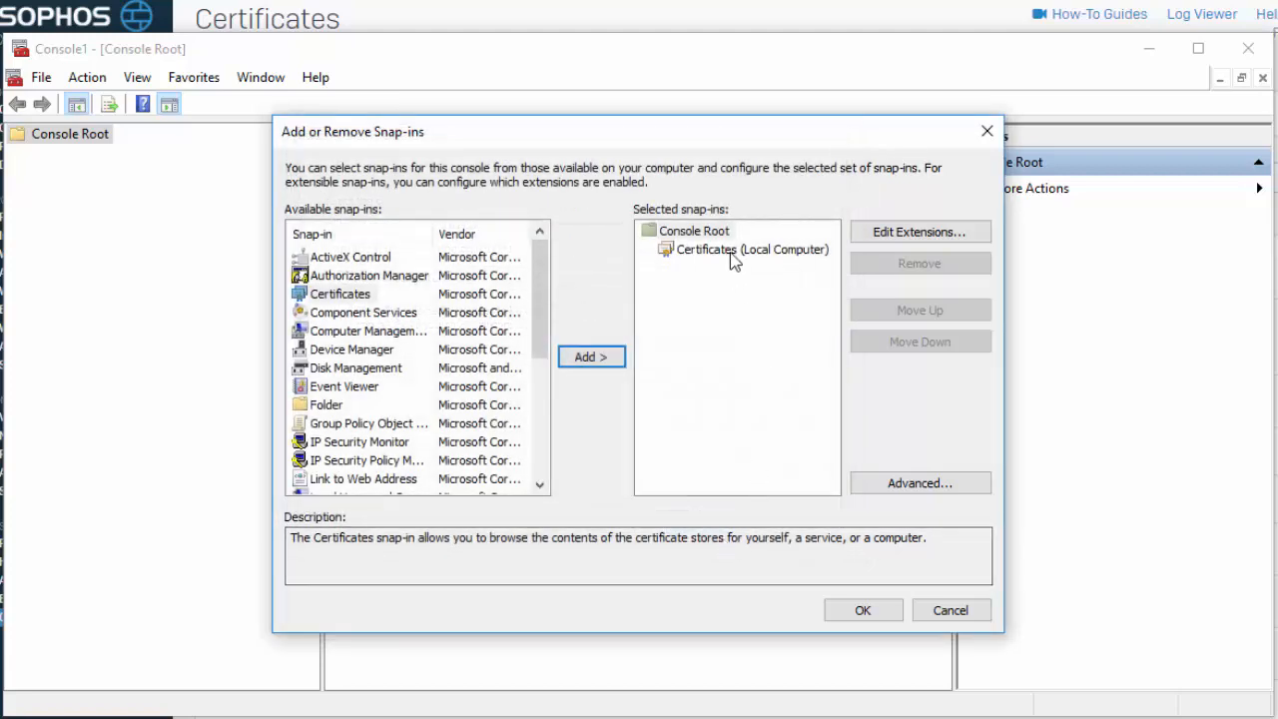
pyautogui.click(734, 252)
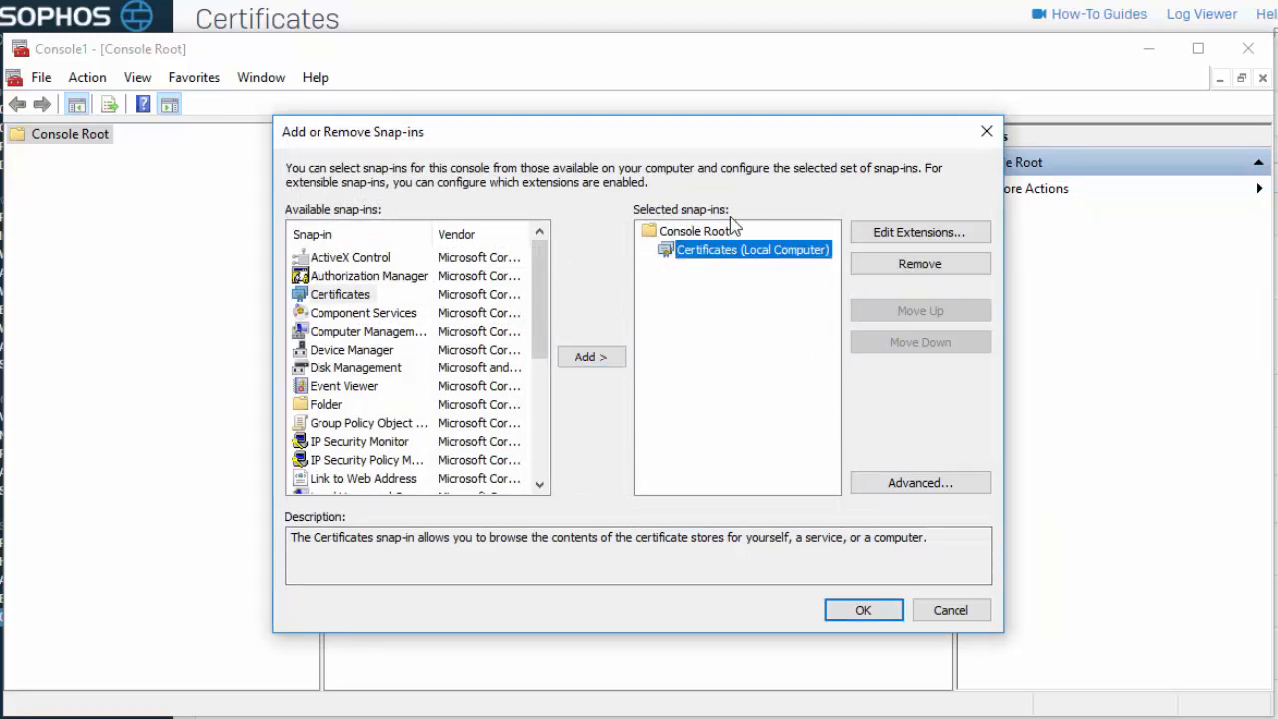
pyautogui.click(870, 611)
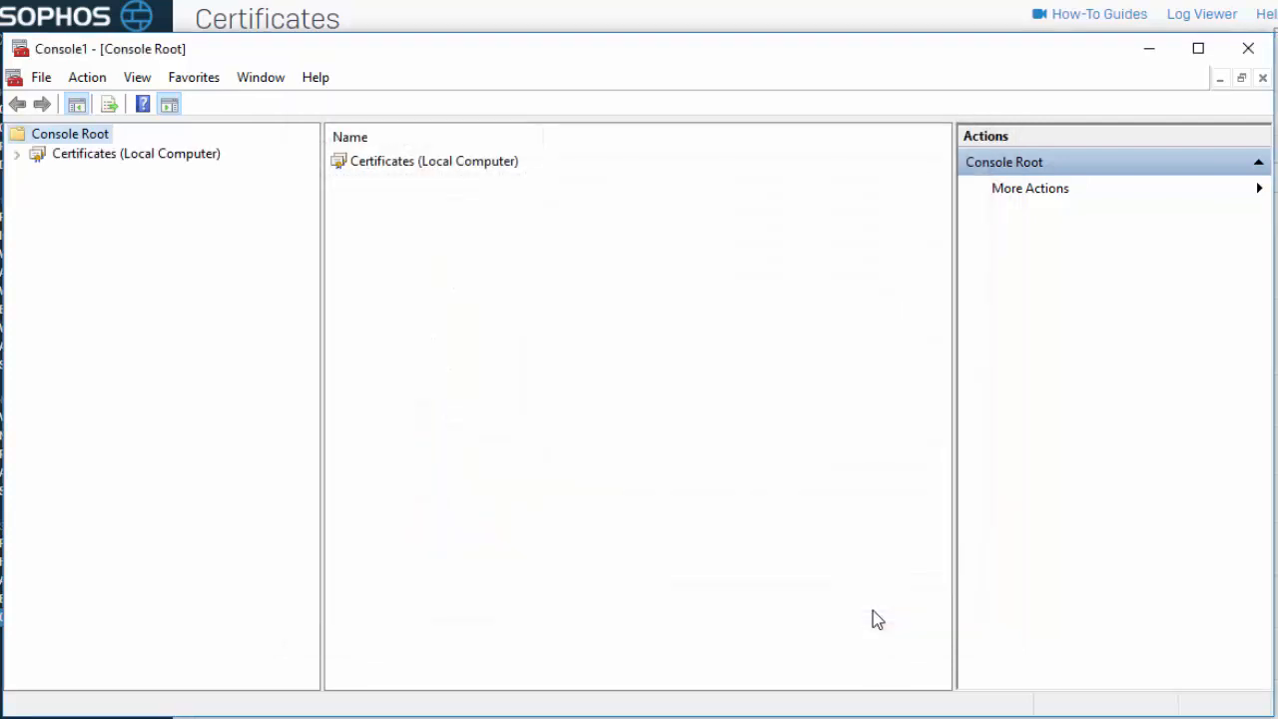
# Start the certificate import wizard on the Trusted Root Certification Authorities store
pyautogui.click(96, 159)
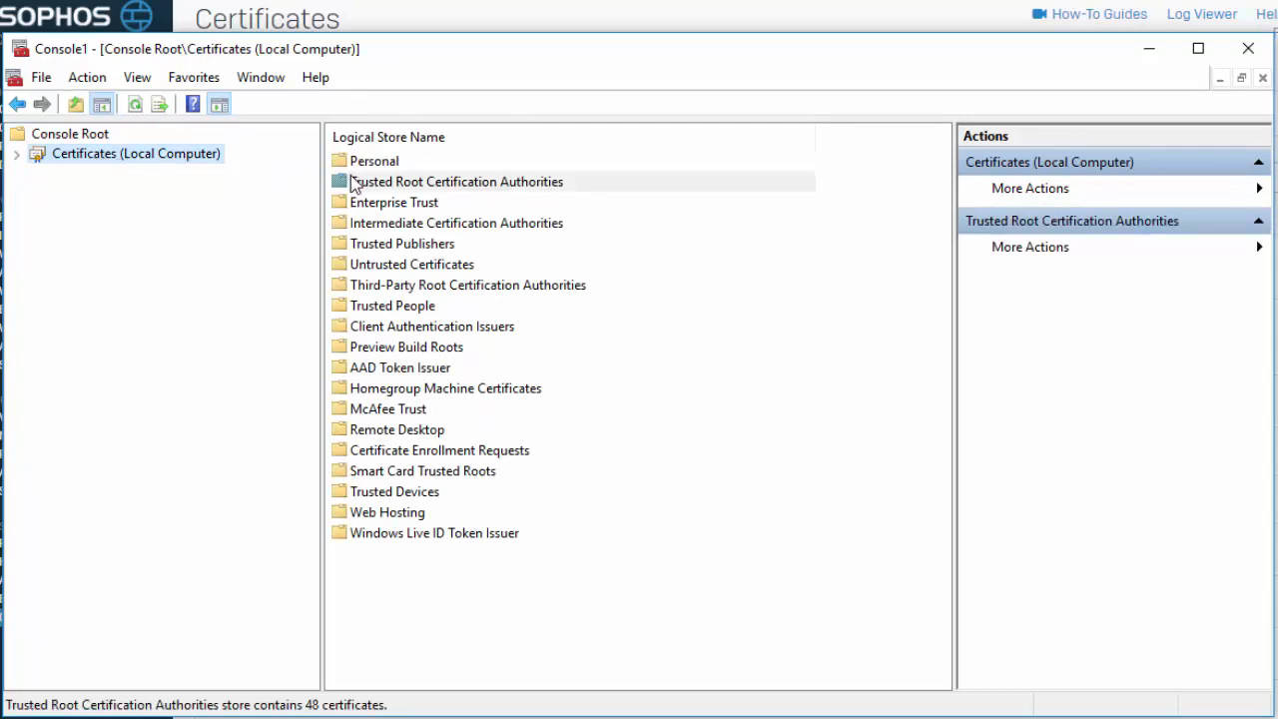
pyautogui.click(353, 184)
pyautogui.rightClick(359, 181)
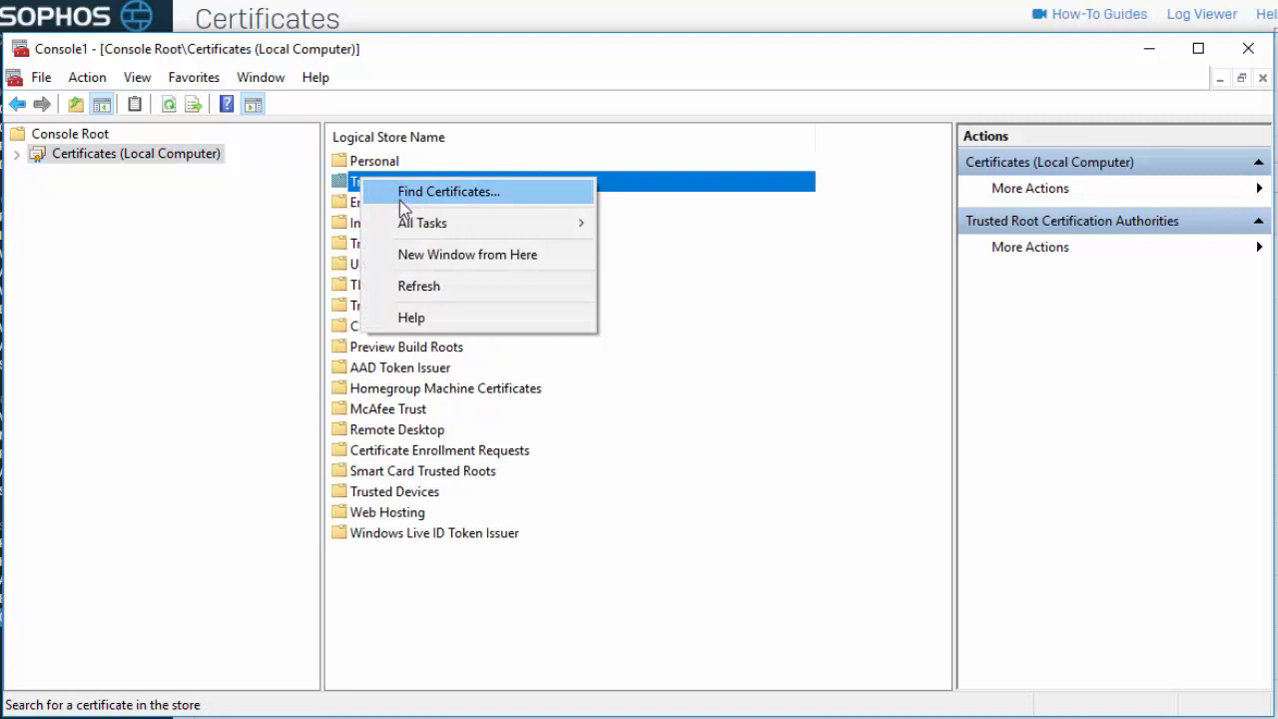
pyautogui.moveTo(408, 222)
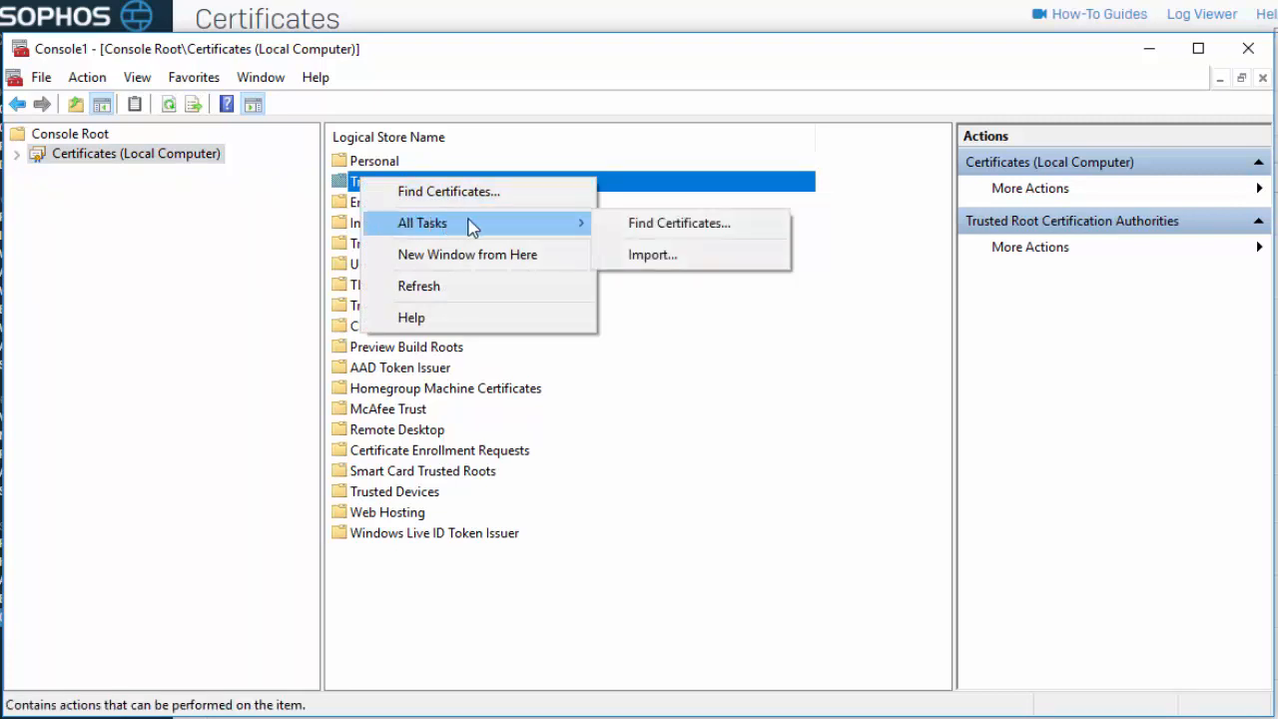
pyautogui.click(640, 256)
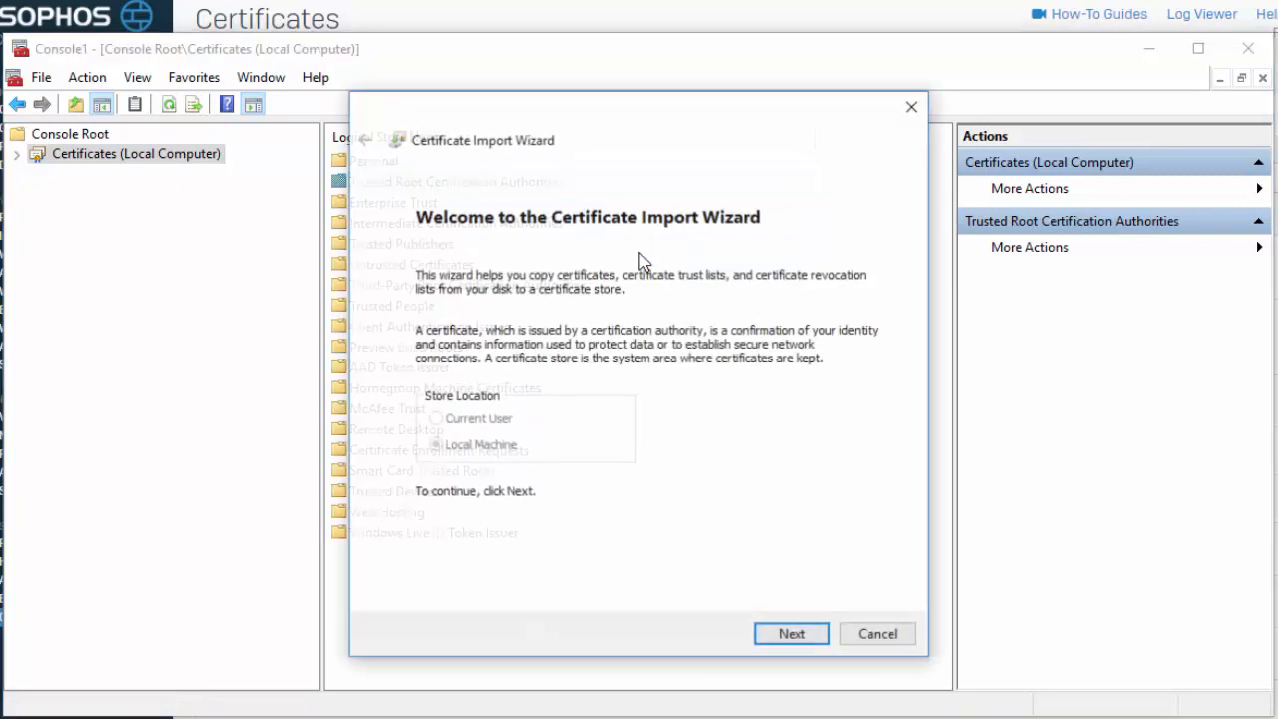
# Choose the downloaded SecurityAppliance_SSL_CA.pem file as the certificate to import, showing all file types
pyautogui.click(766, 639)
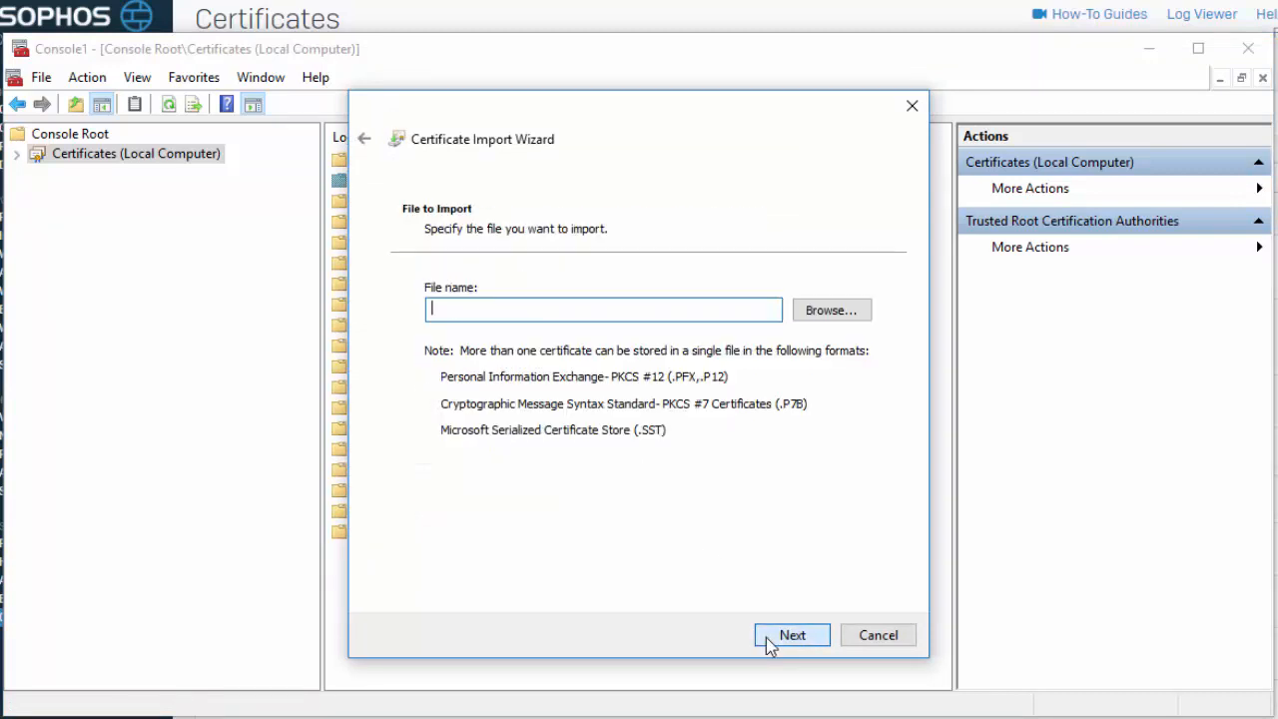
pyautogui.click(832, 310)
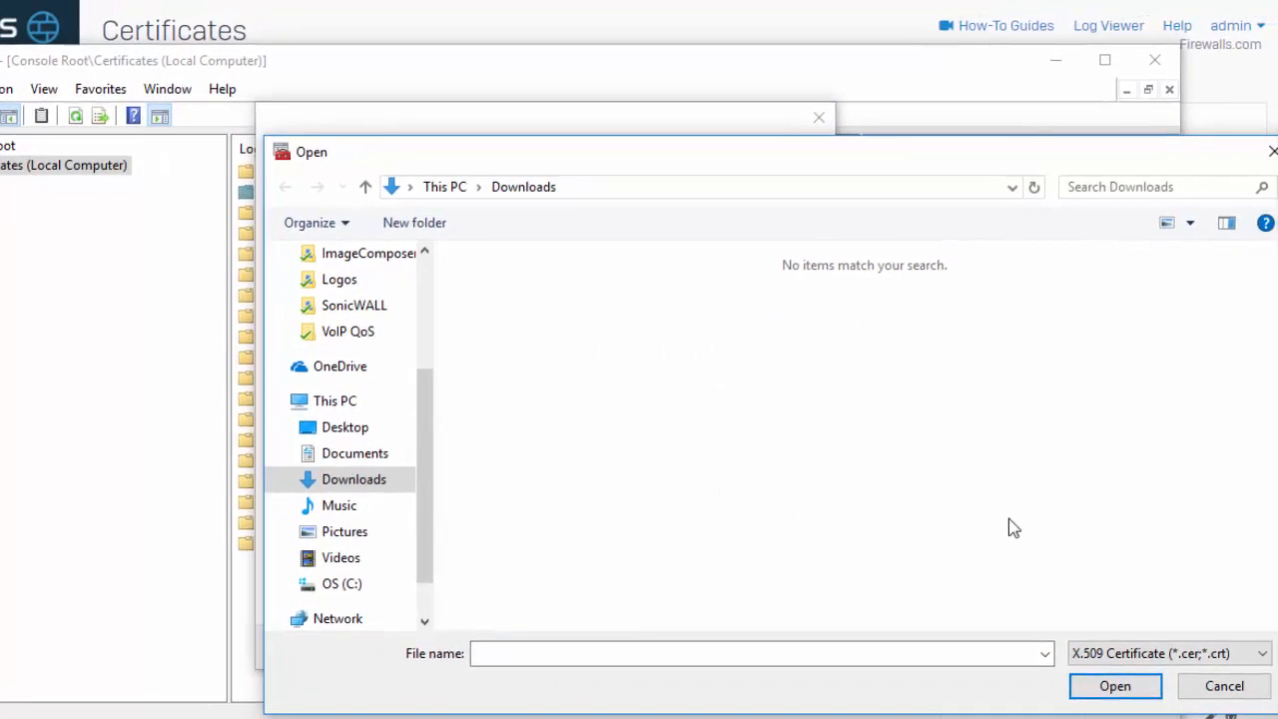
pyautogui.click(1237, 654)
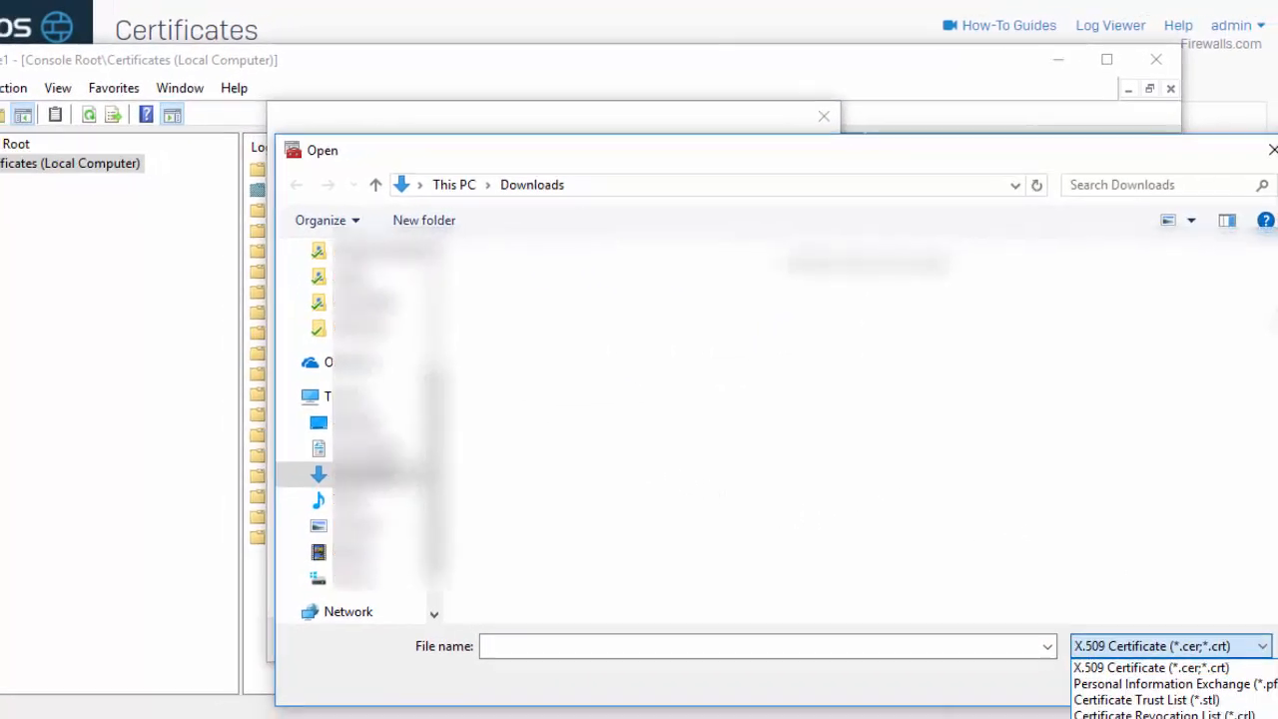
pyautogui.click(1172, 714)
pyautogui.click(993, 424)
pyautogui.press('s')
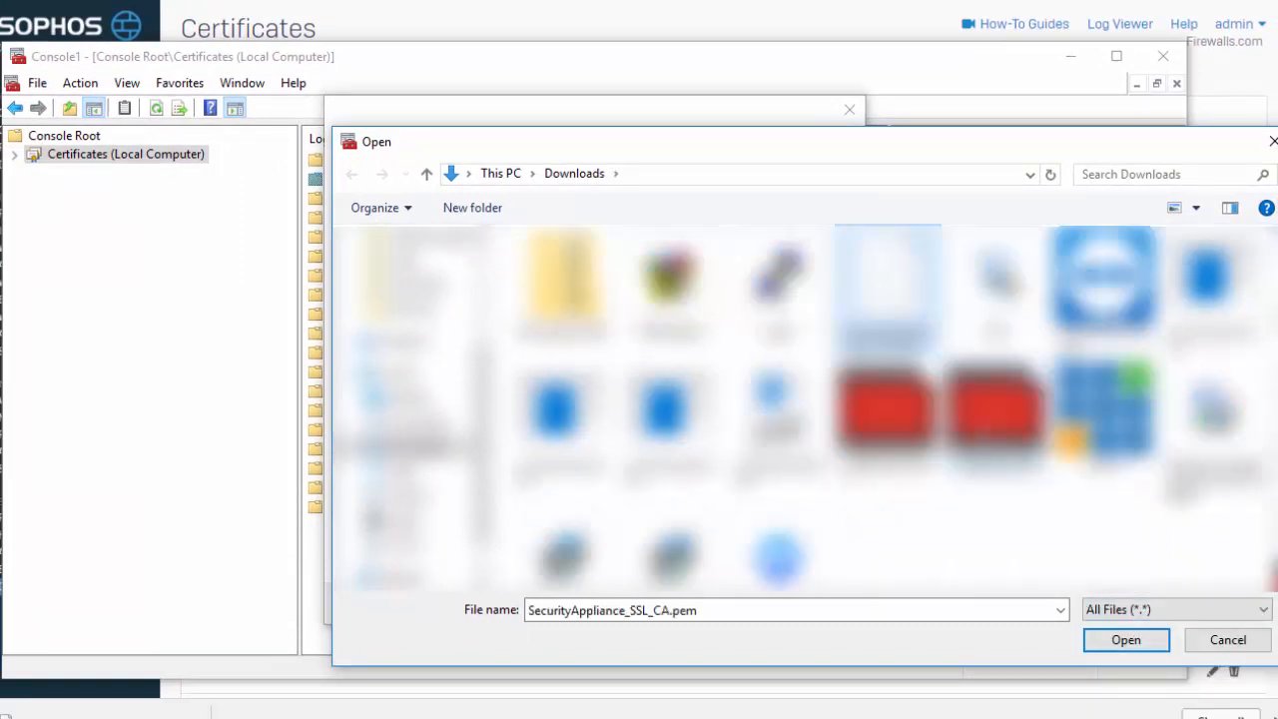
pyautogui.press('Return')
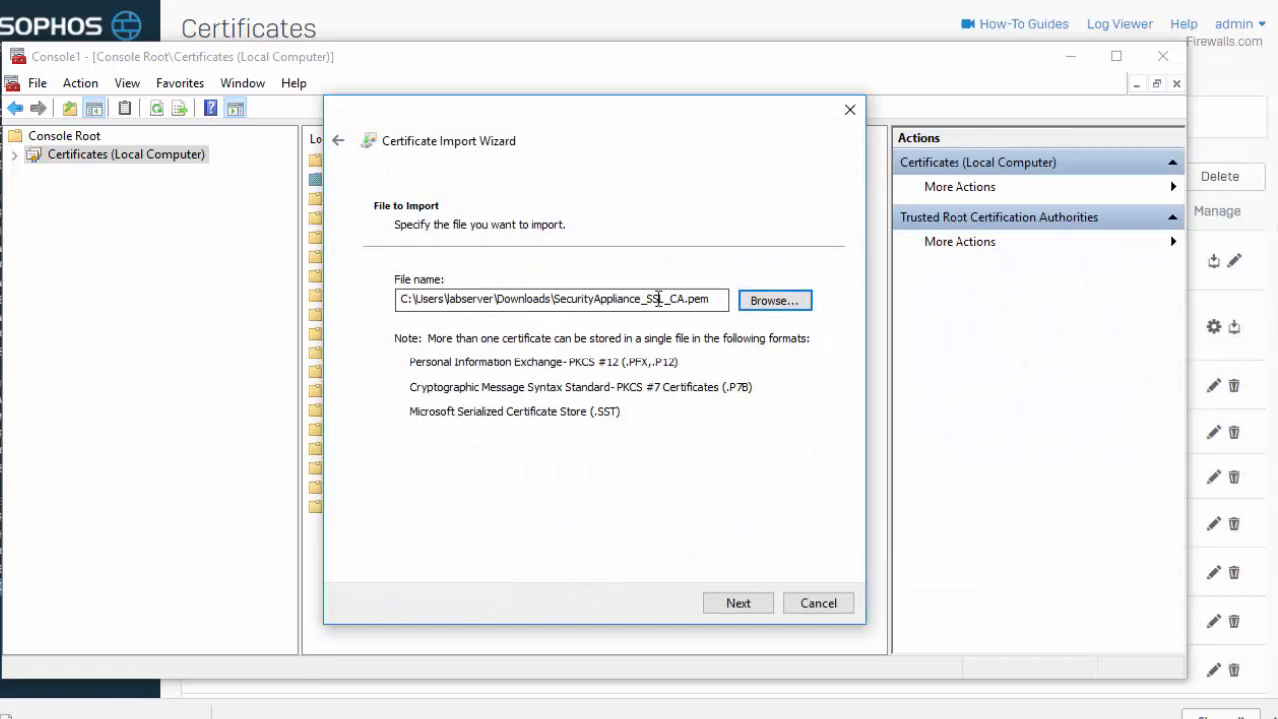
# Complete the import into the Trusted Root Certification Authorities store and acknowledge the result
pyautogui.click(739, 603)
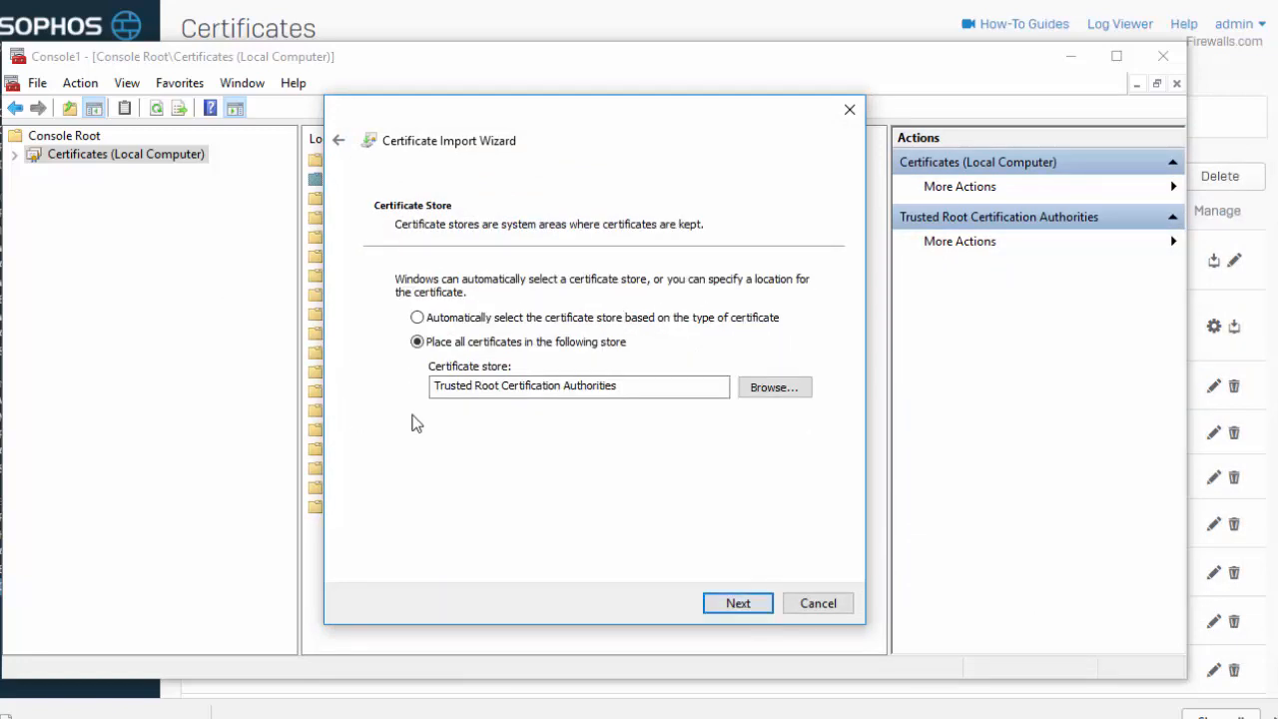
pyautogui.click(726, 611)
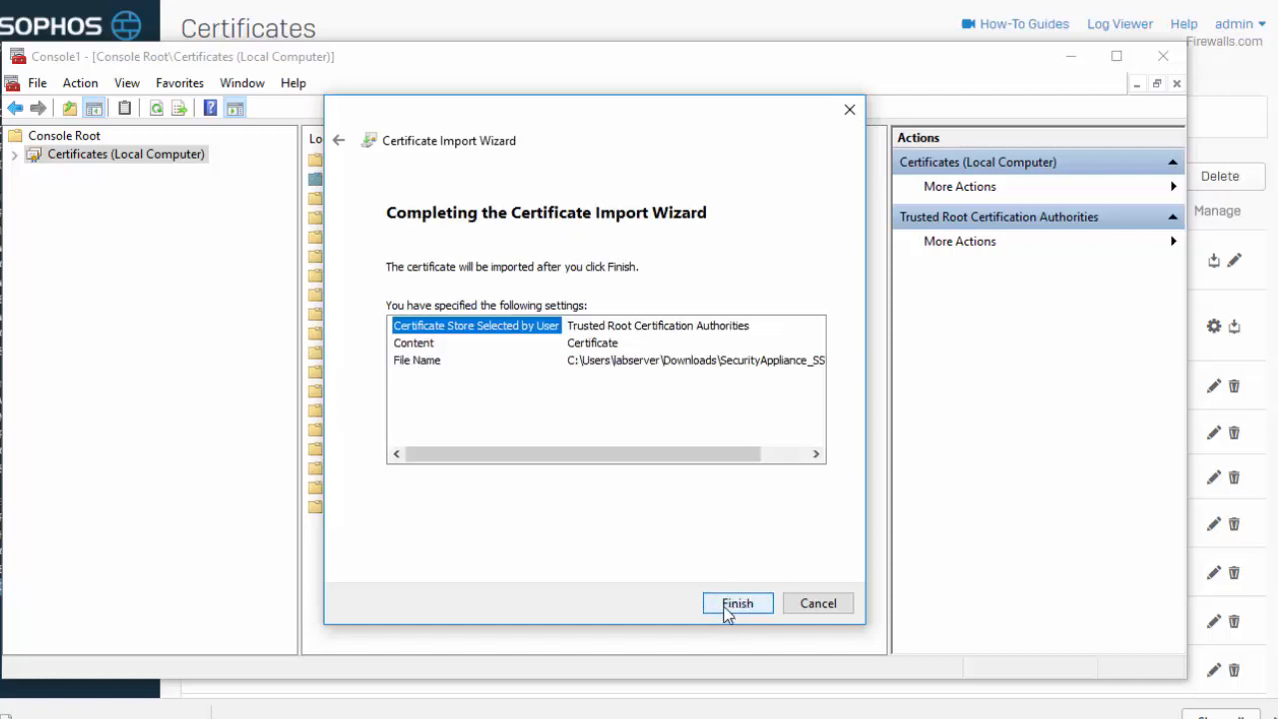
pyautogui.click(726, 611)
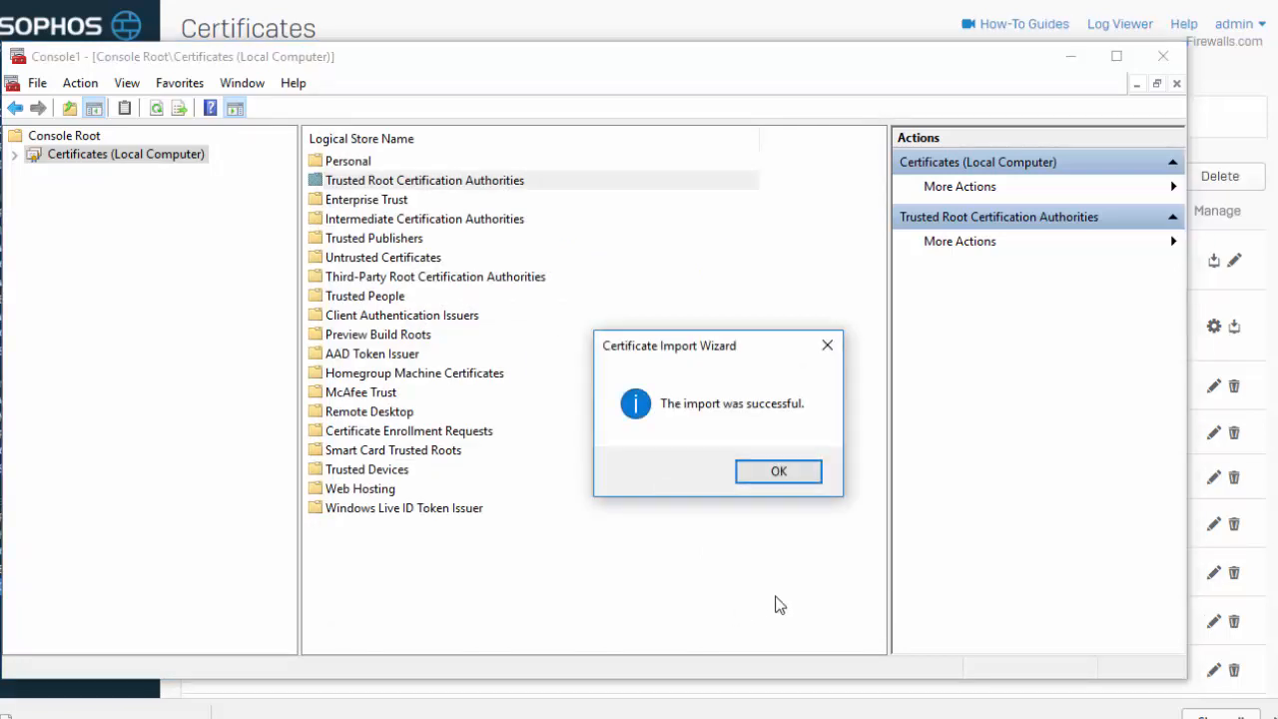
pyautogui.click(808, 476)
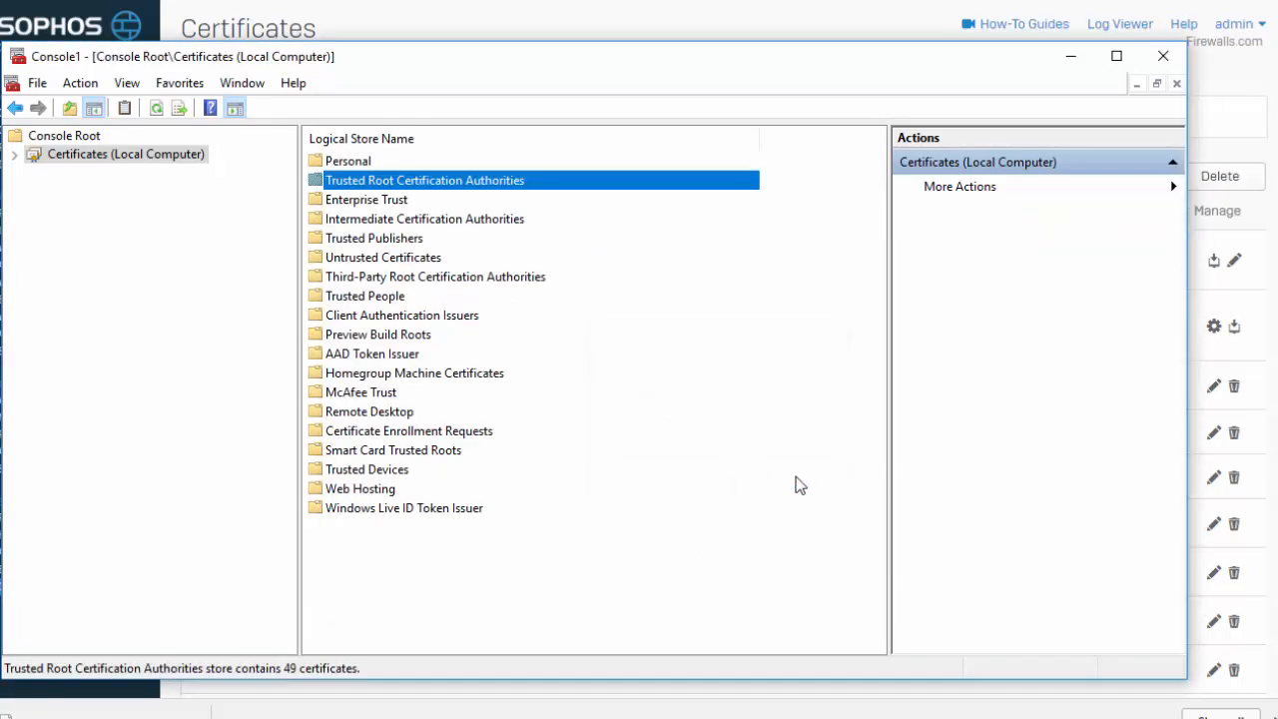
# Start the certificate import wizard on the Intermediate Certification Authorities store
pyautogui.click(439, 221)
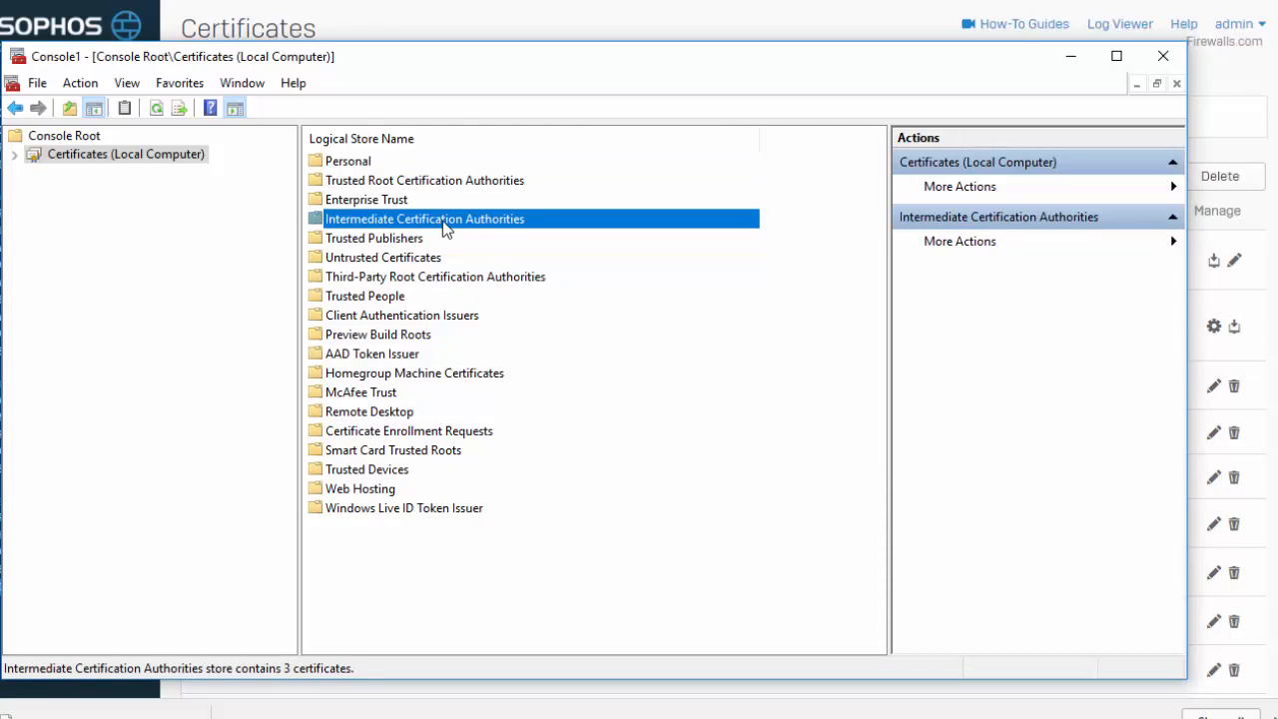
pyautogui.rightClick(445, 227)
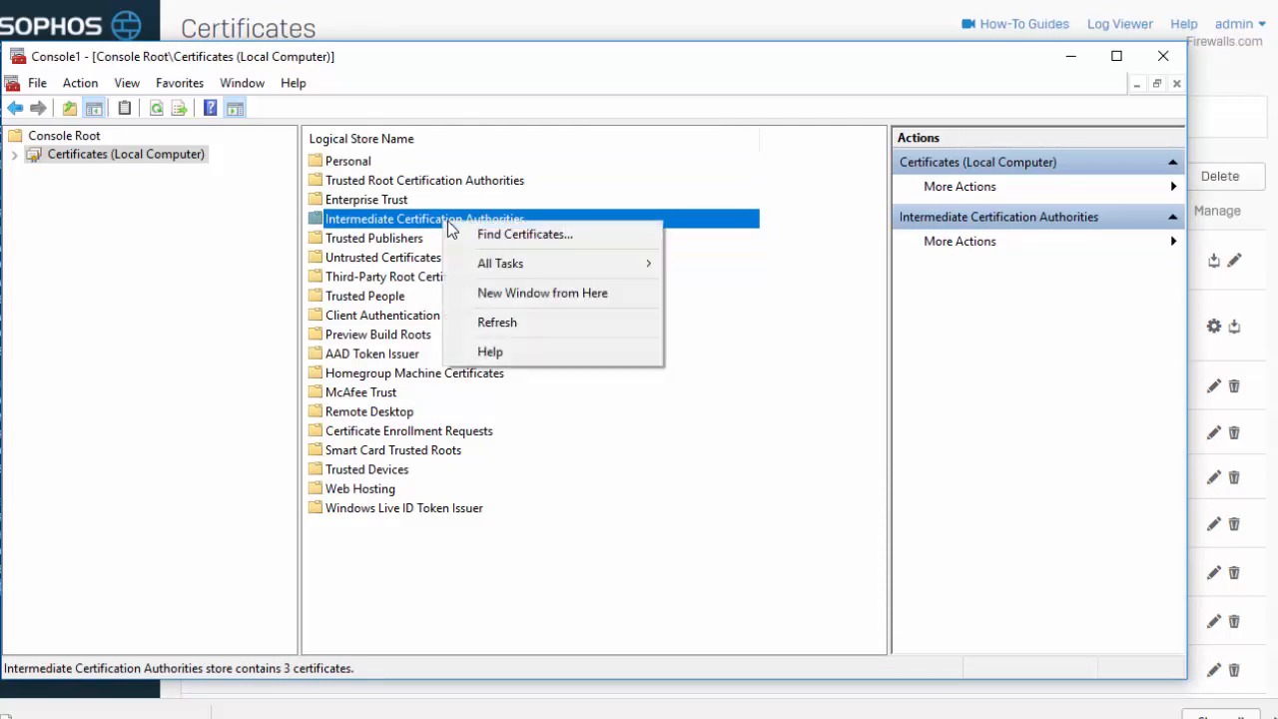
pyautogui.moveTo(491, 263)
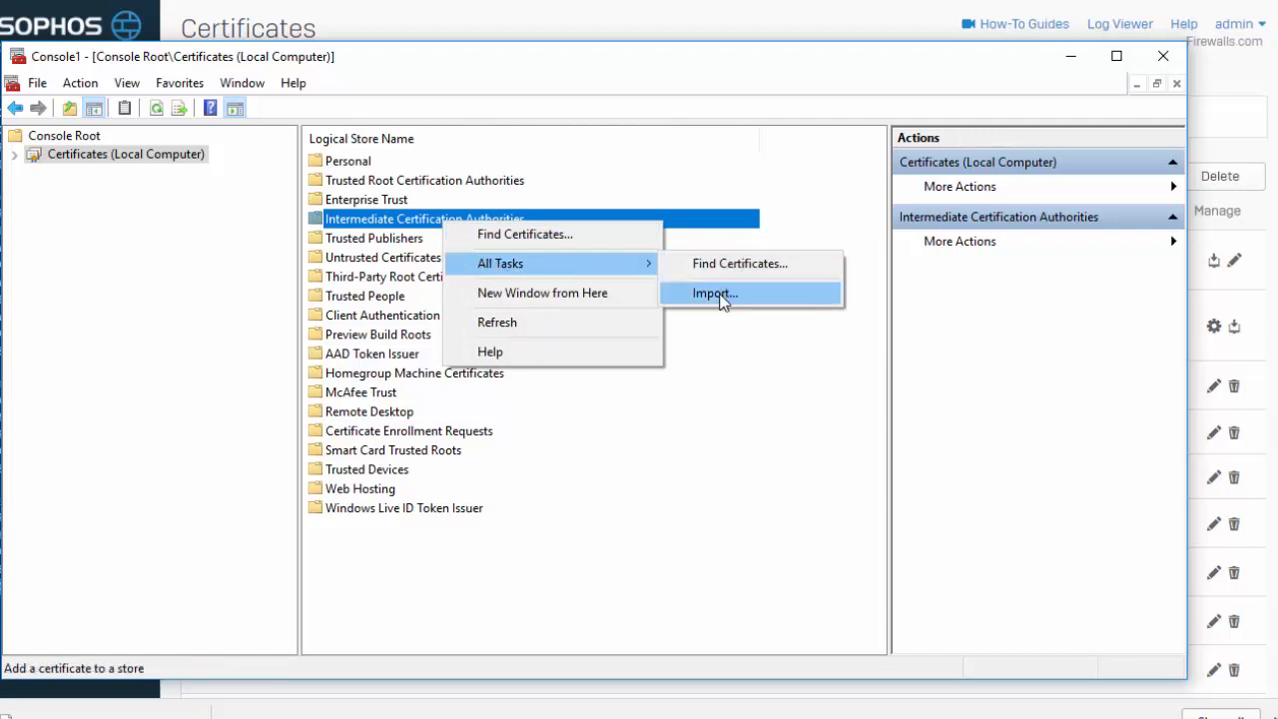
pyautogui.click(715, 294)
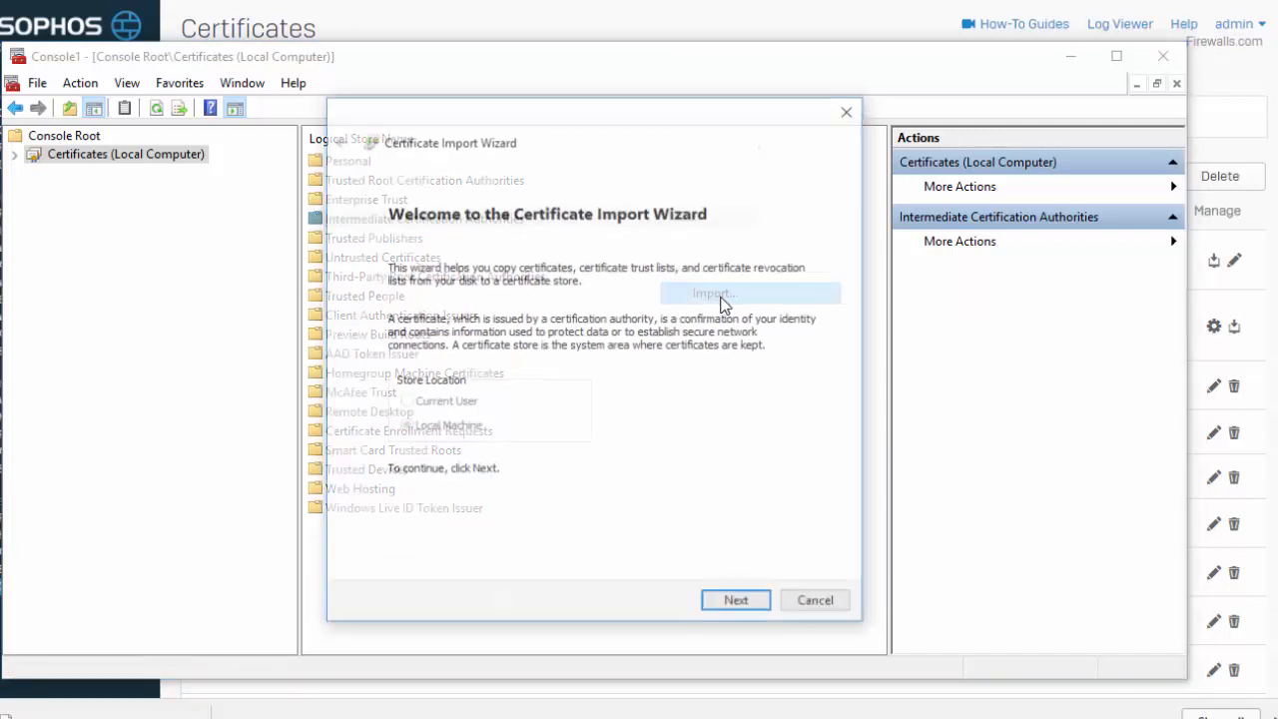
# Choose the downloaded SecurityAppliance_SSL_CA file as the certificate to import, showing all file types
pyautogui.click(738, 607)
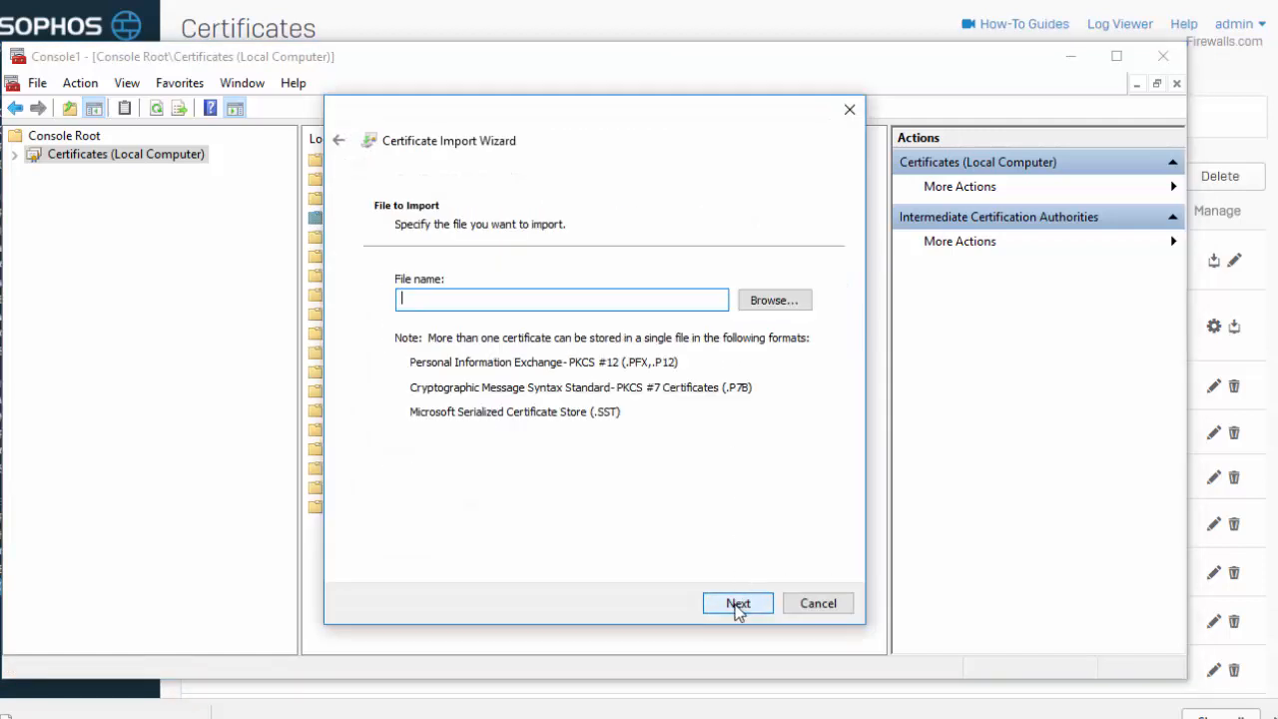
pyautogui.click(776, 305)
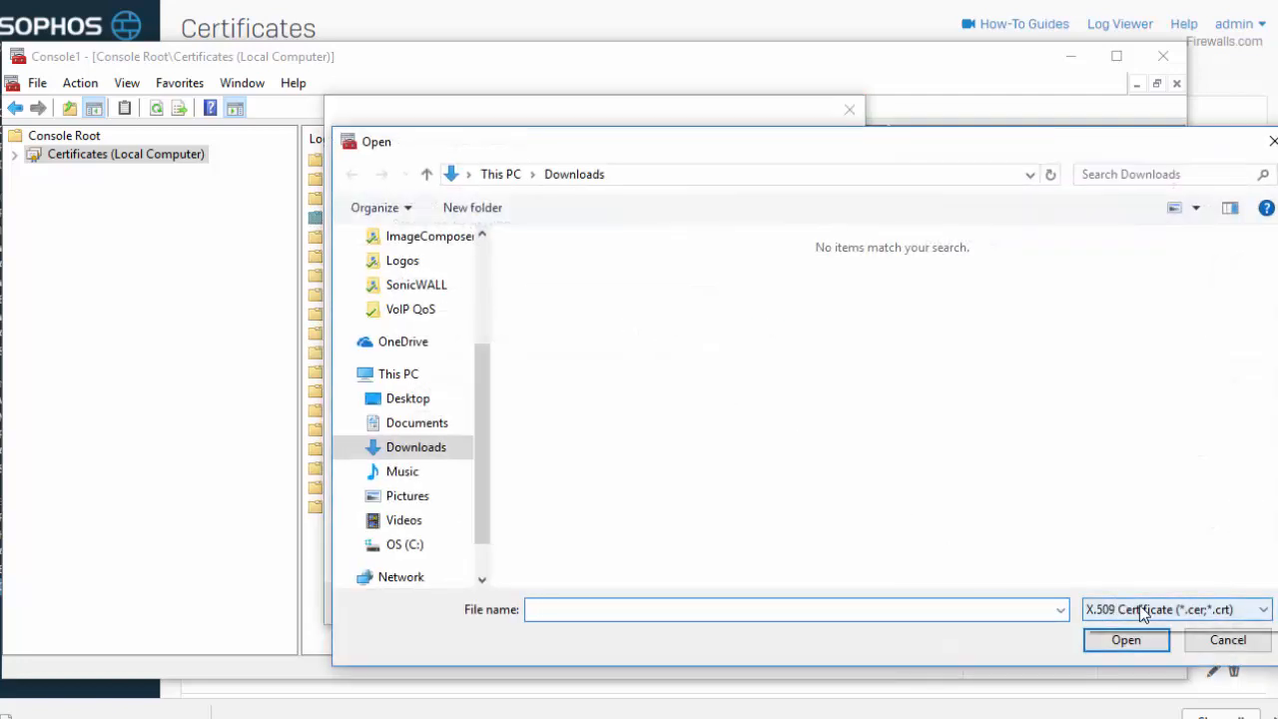
pyautogui.click(1143, 611)
pyautogui.click(1104, 694)
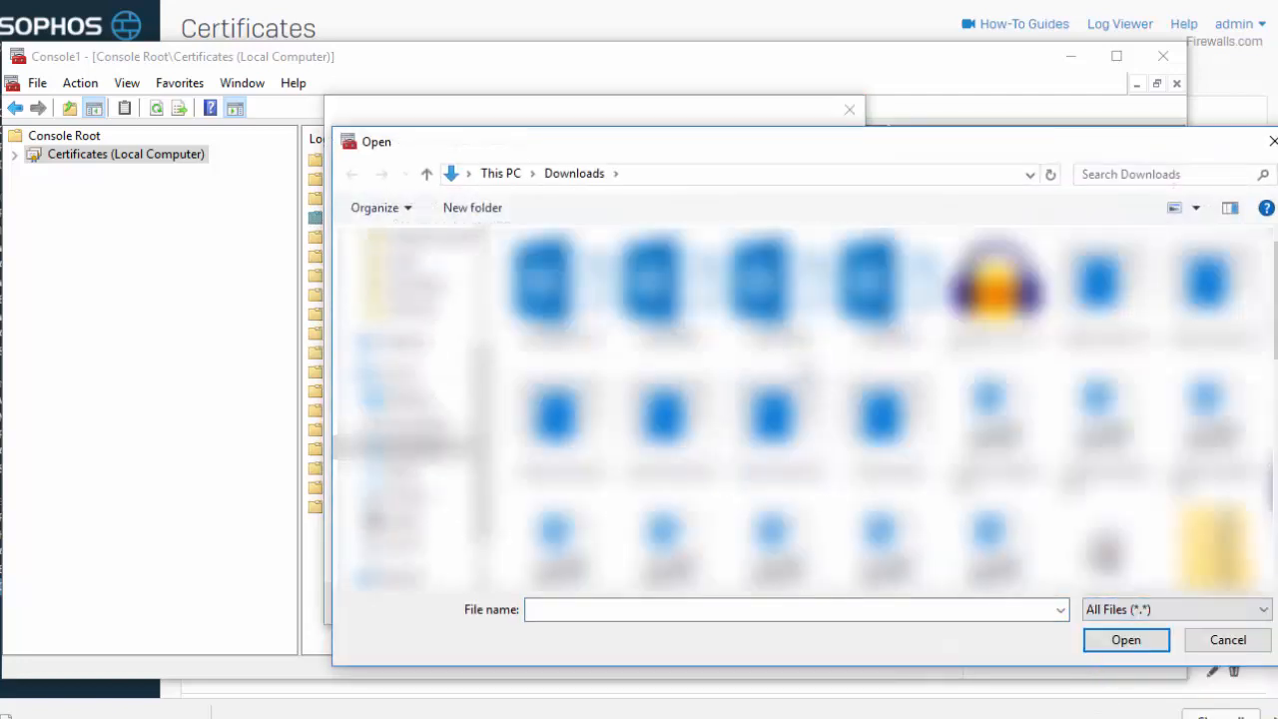
pyautogui.click(796, 343)
pyautogui.press('s')
pyautogui.doubleClick(862, 304)
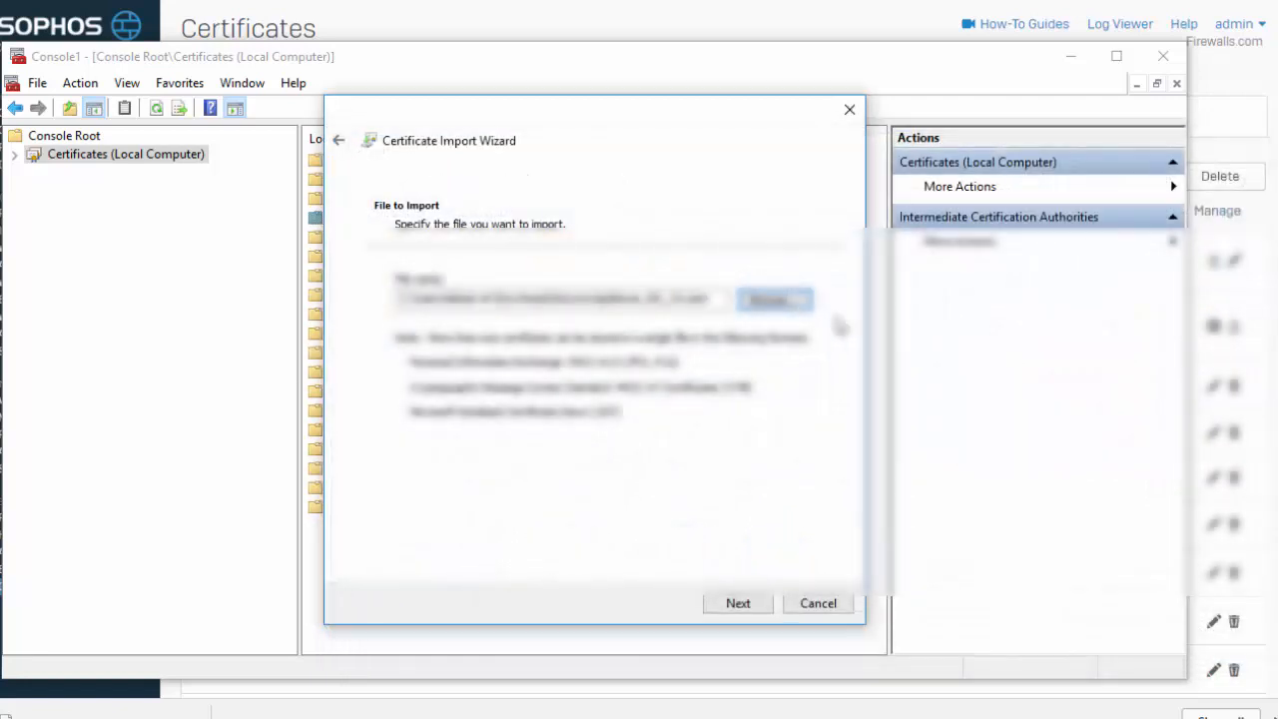
# Complete the import into the Intermediate Certification Authorities store and acknowledge the result
pyautogui.click(743, 607)
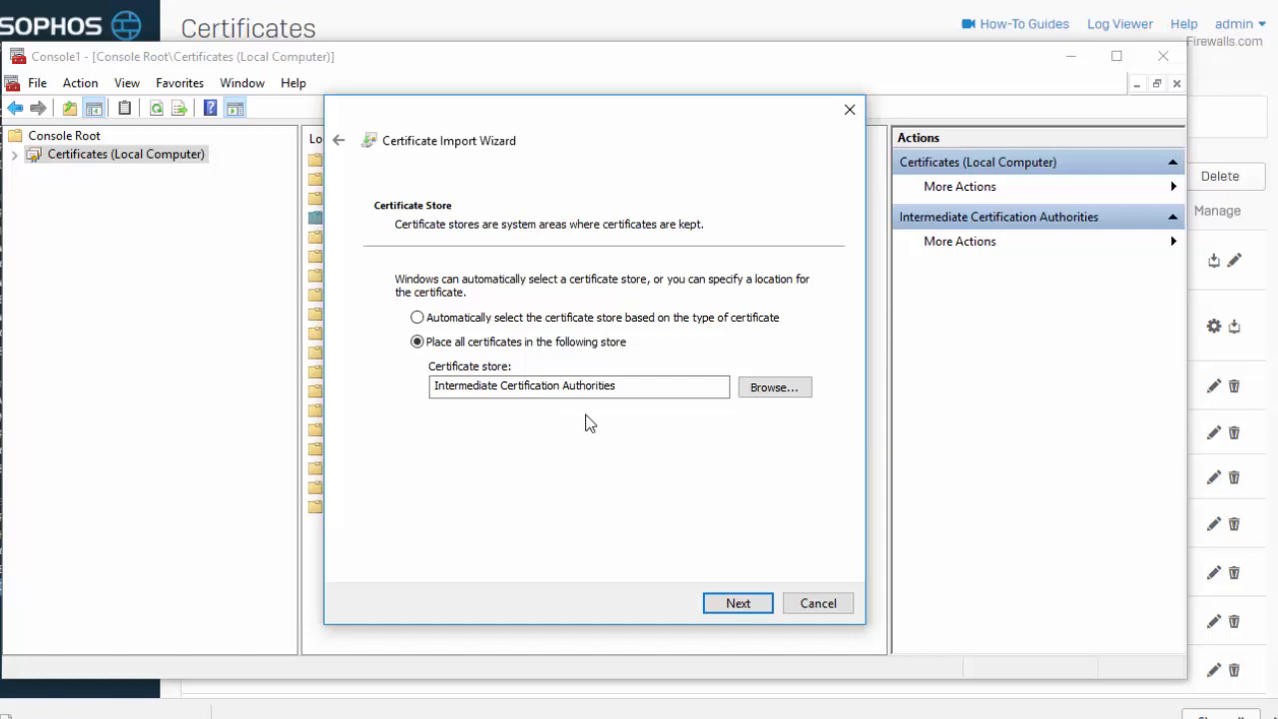
pyautogui.click(730, 607)
pyautogui.click(734, 604)
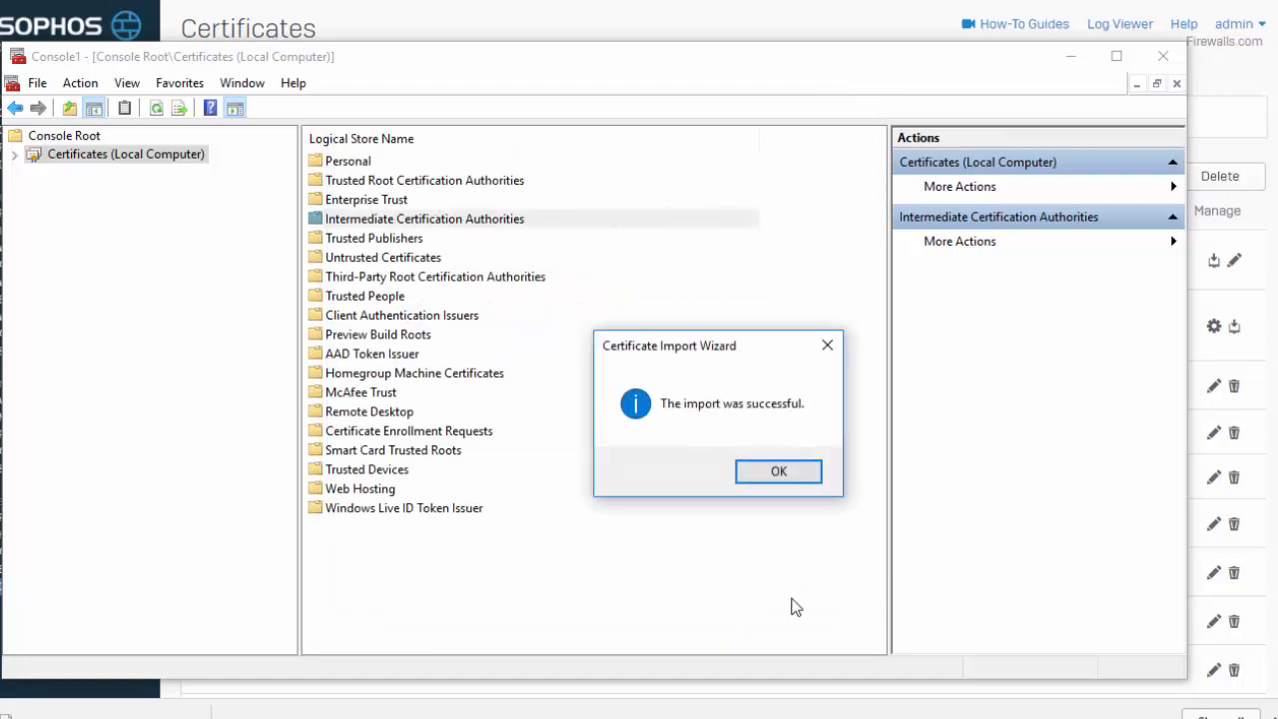
pyautogui.click(796, 483)
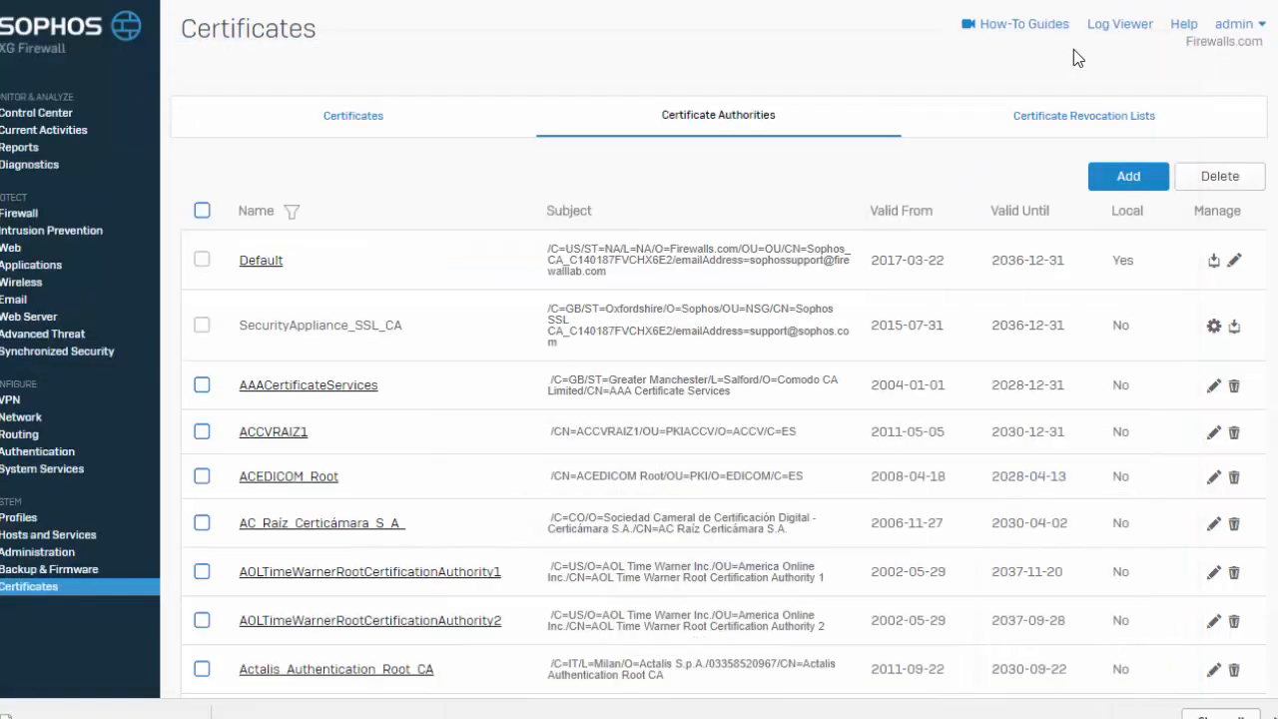
# Switch to the browser and reload the Google Calendar tab several times to check the certificate error
pyautogui.click(294, 0)
pyautogui.rightClick(294, 0)
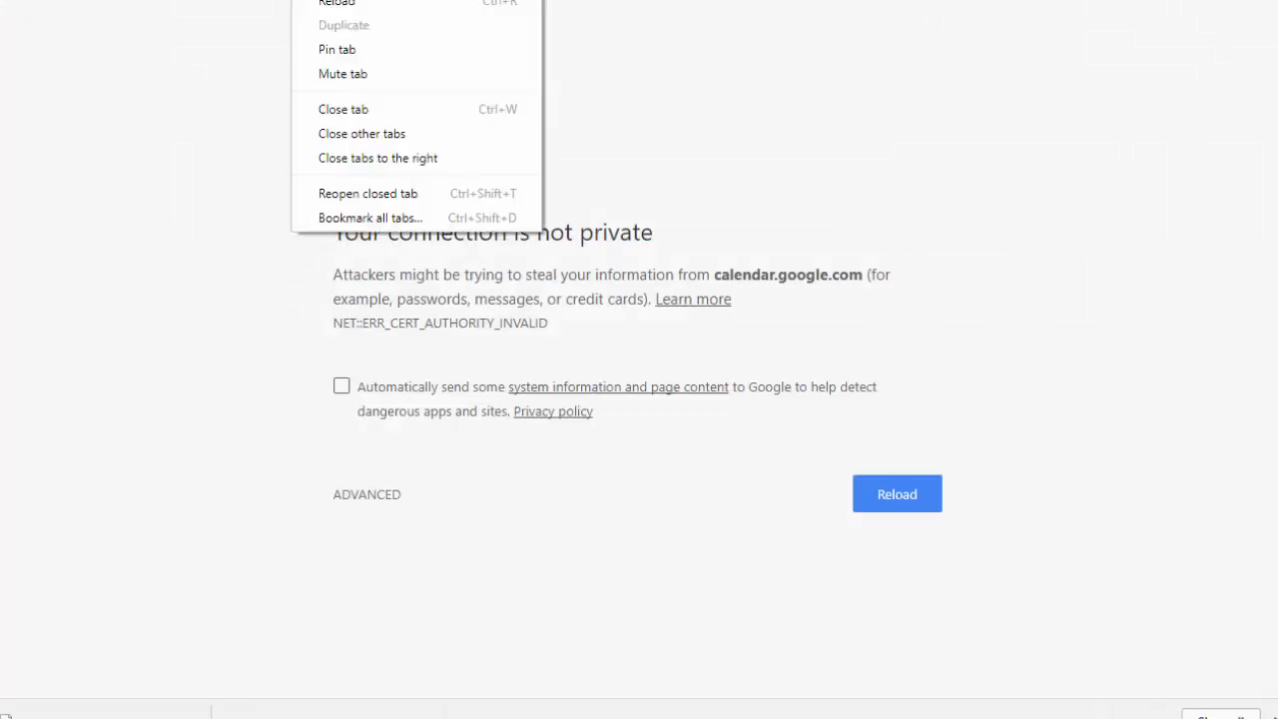
pyautogui.click(322, 3)
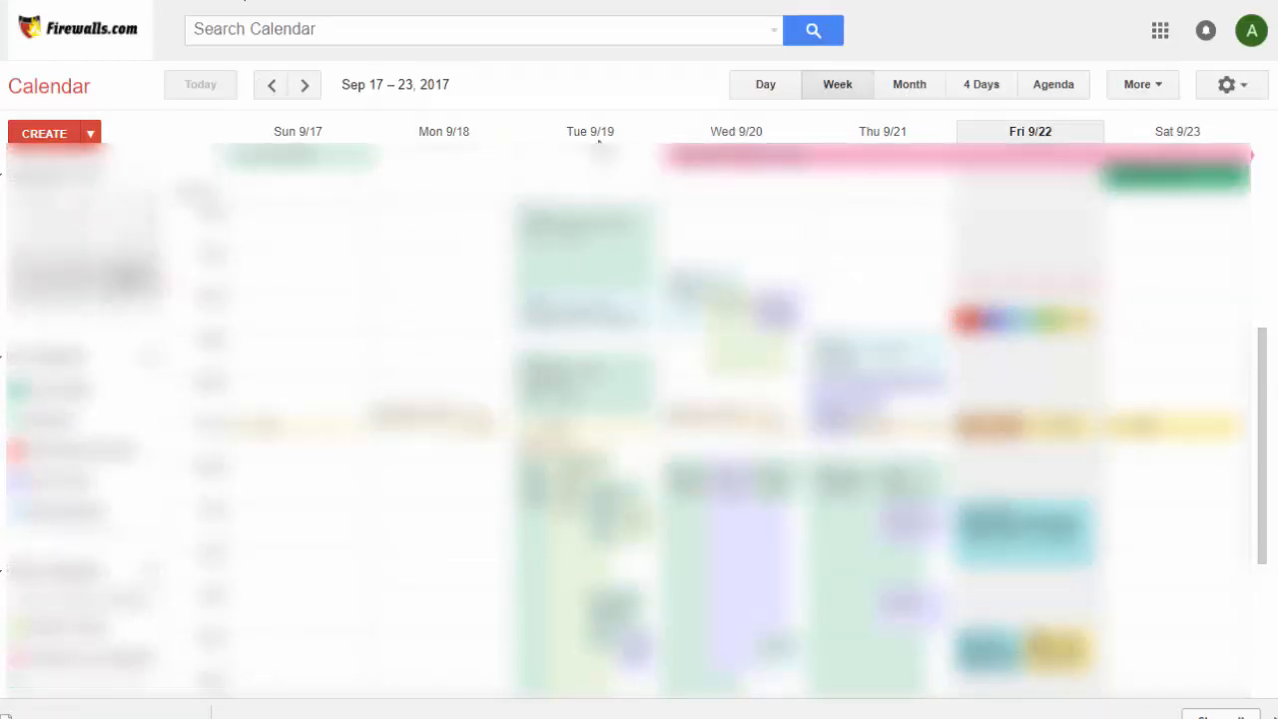
pyautogui.rightClick(477, 0)
pyautogui.click(506, 3)
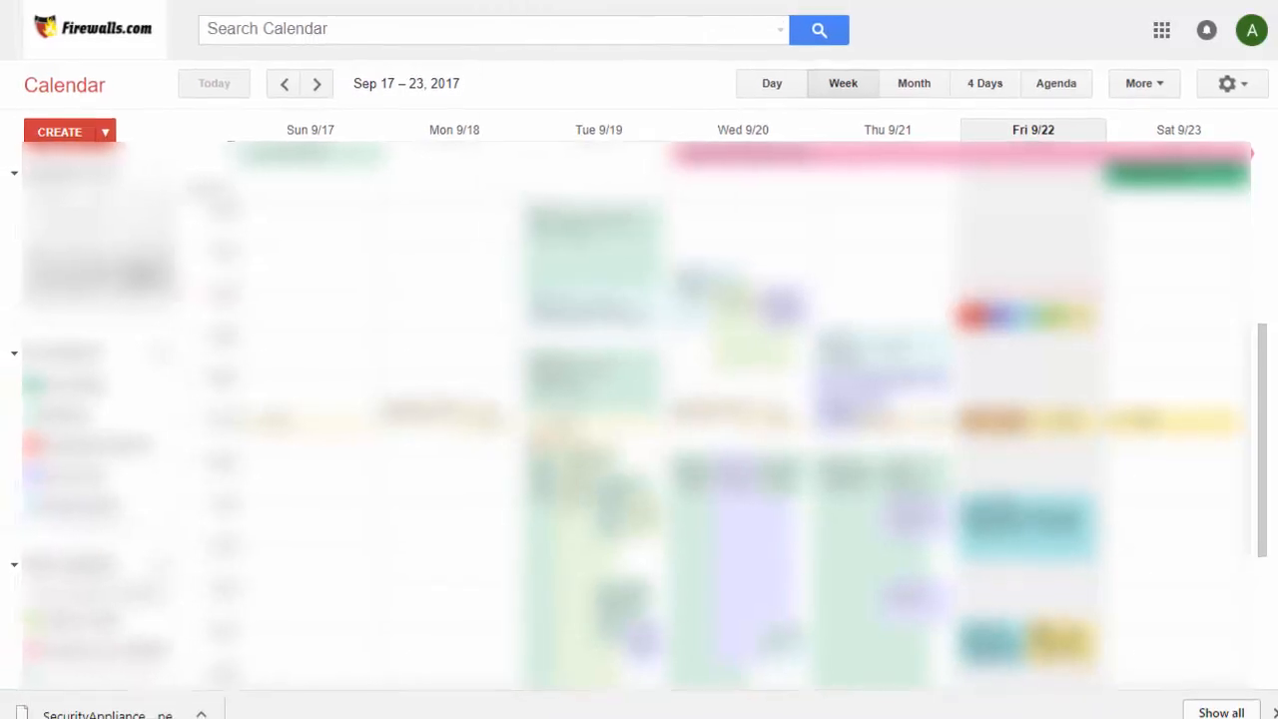
pyautogui.rightClick(428, 0)
pyautogui.click(483, 2)
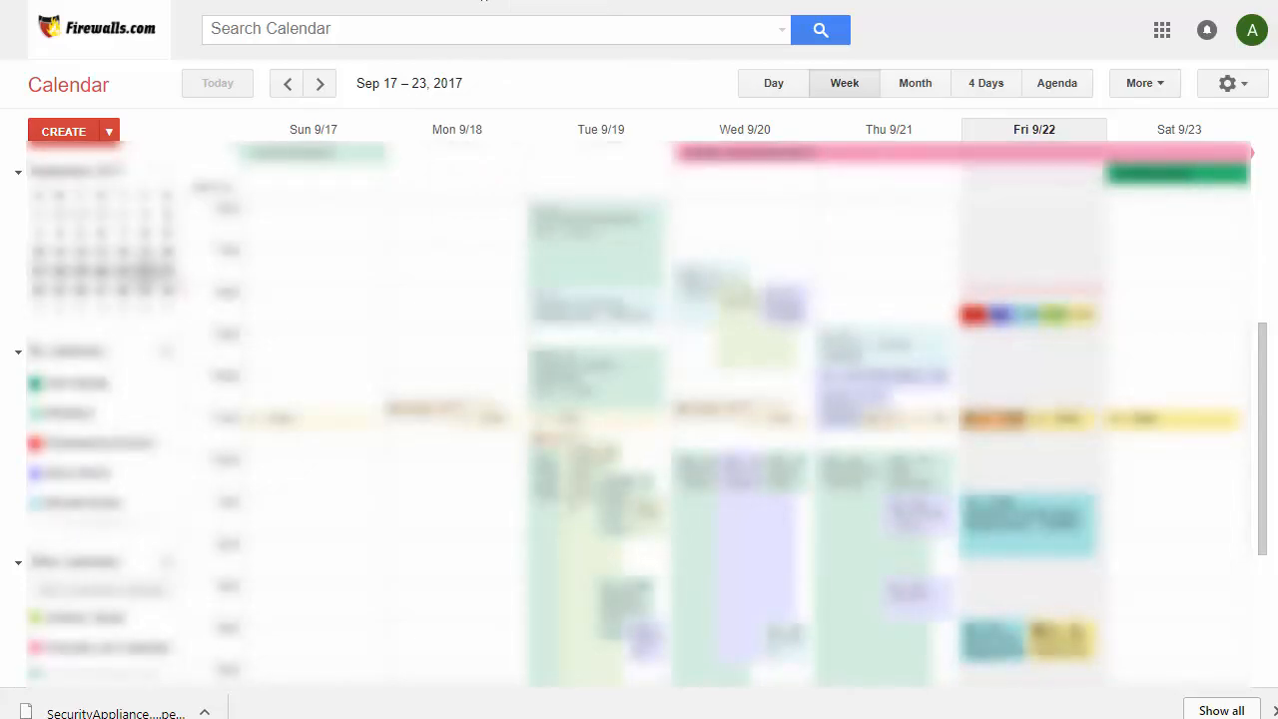